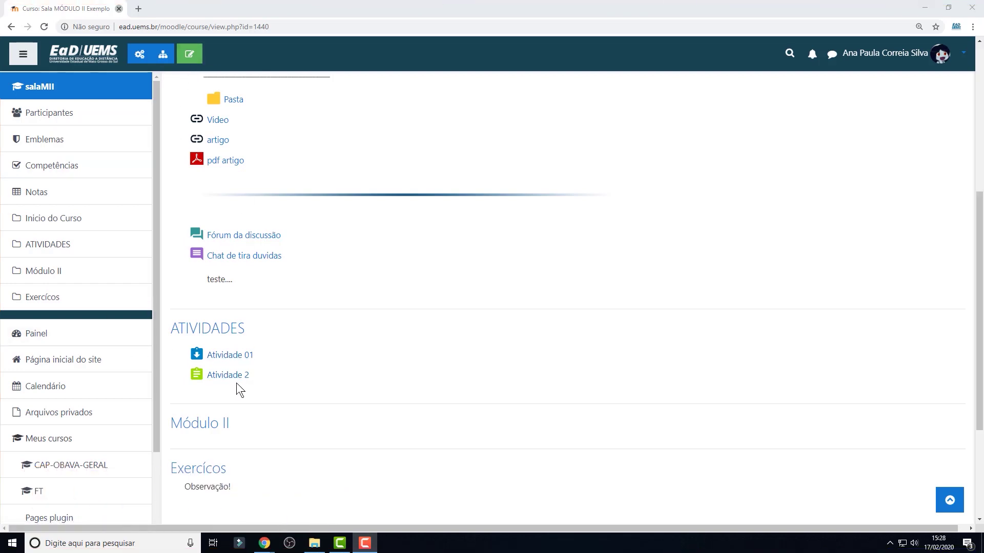
- Open the "Atividade 2" quiz from the ATIVIDADES section of the course
left_click(222, 376)
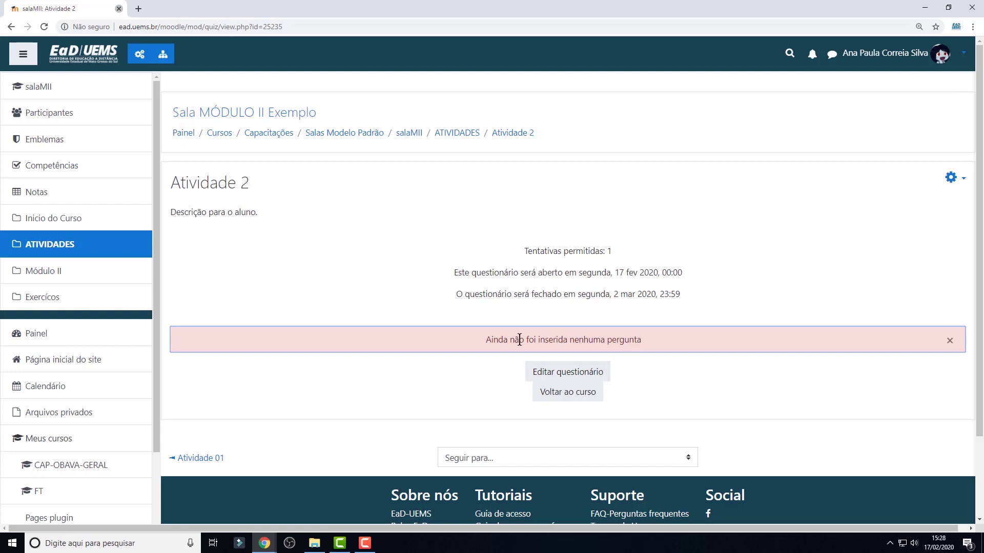
left_click_drag(485, 339, 654, 335)
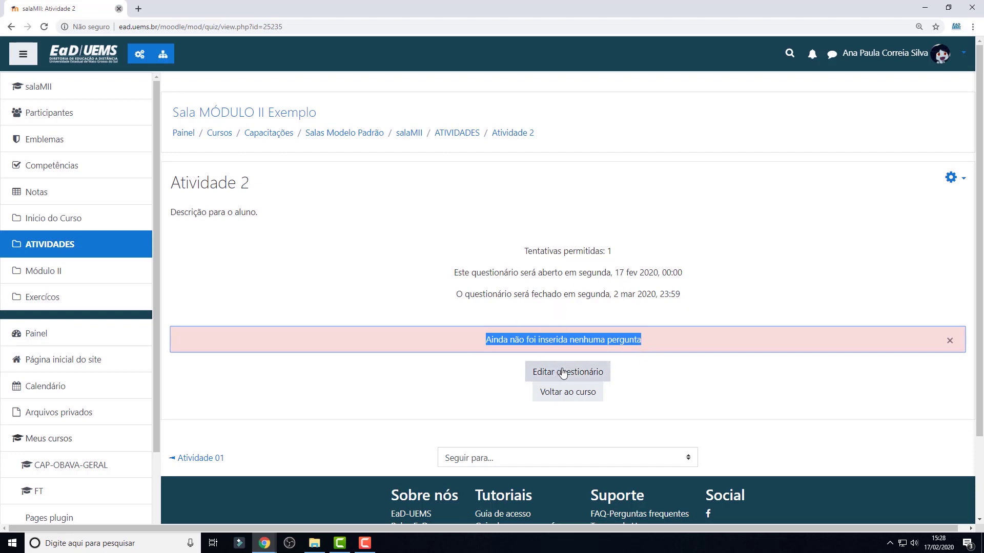
- Examine the Duração and Nota sections in the quiz settings, leaving the form without saving
left_click(962, 178)
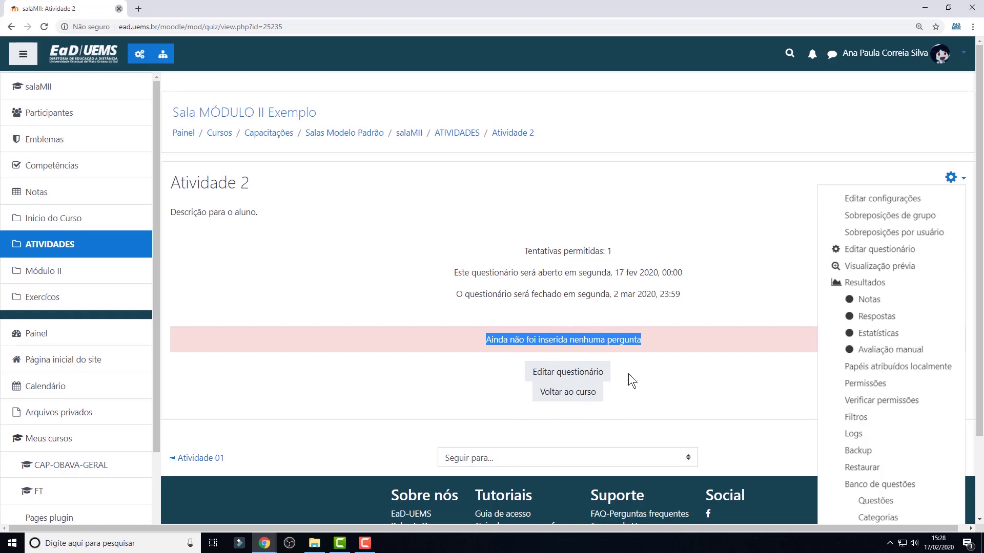
left_click(950, 178)
left_click(951, 178)
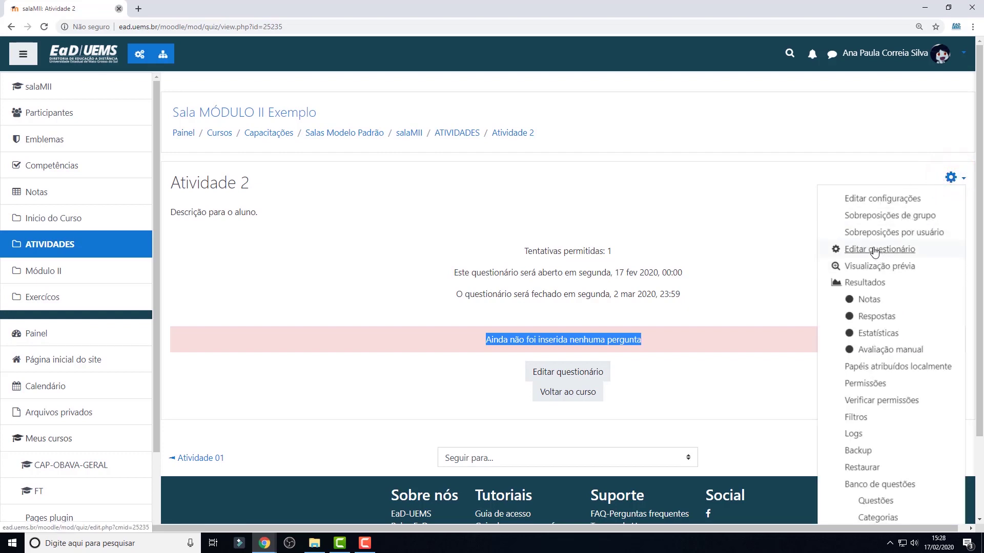
left_click(892, 201)
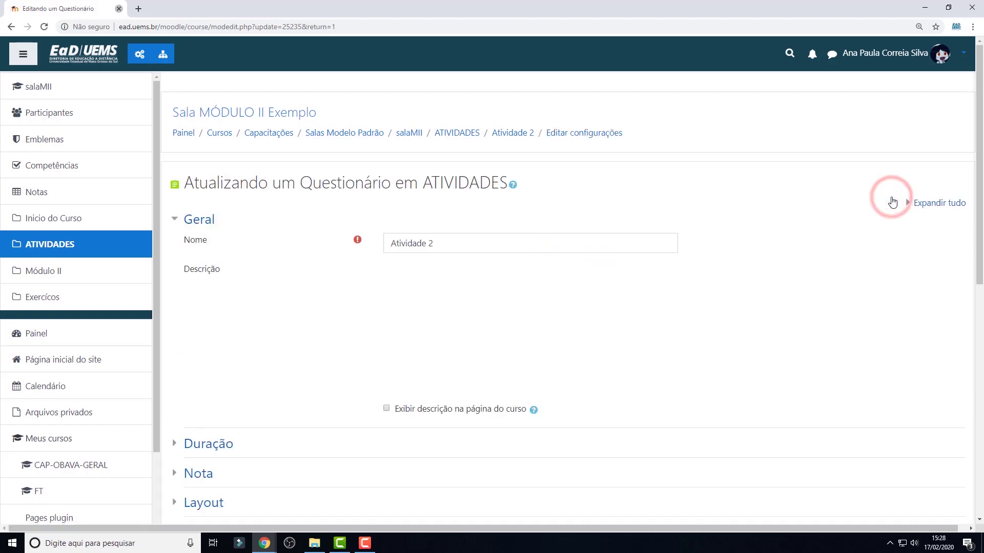
scroll(323, 268, "down", 9)
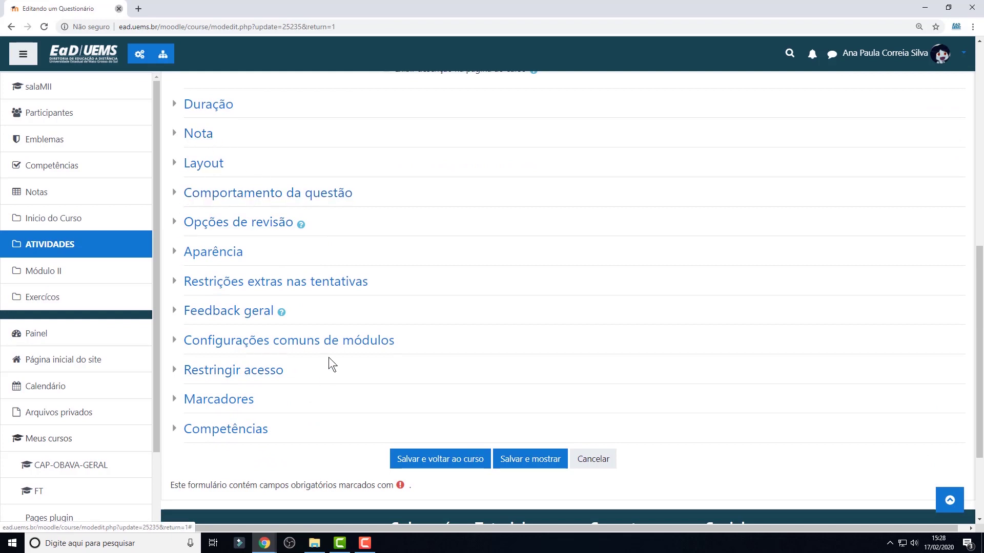
left_click(176, 106)
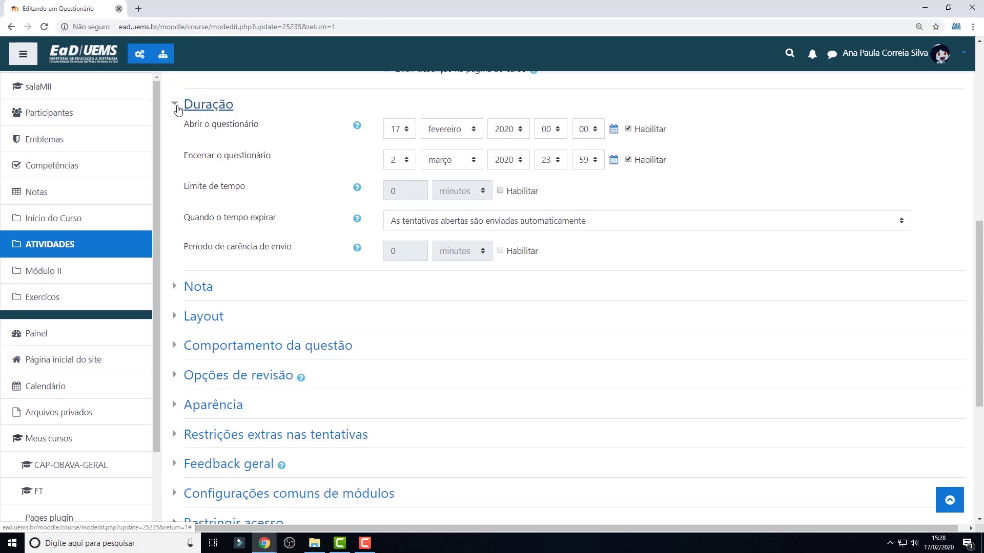
left_click(178, 109)
left_click(190, 134)
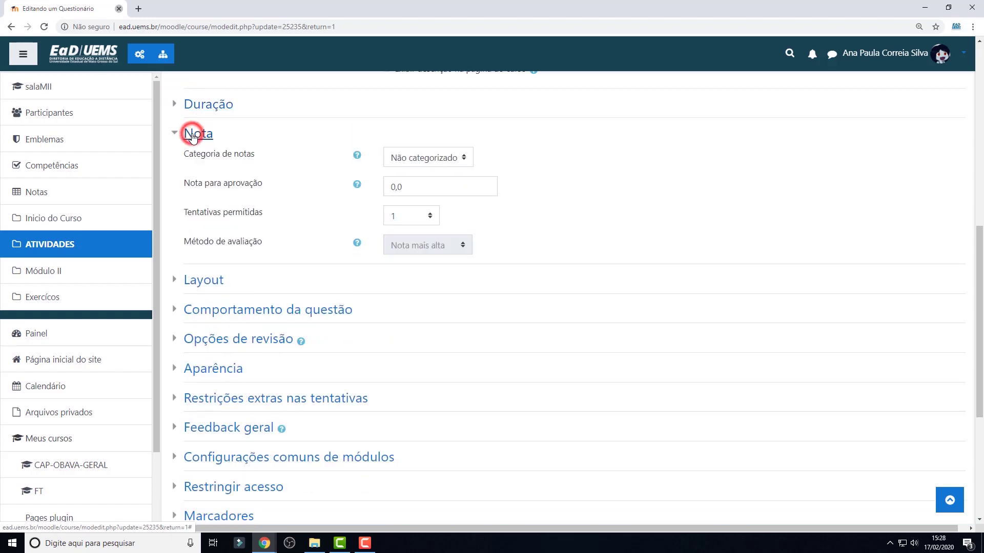
left_click(190, 135)
scroll(395, 281, "down", 3)
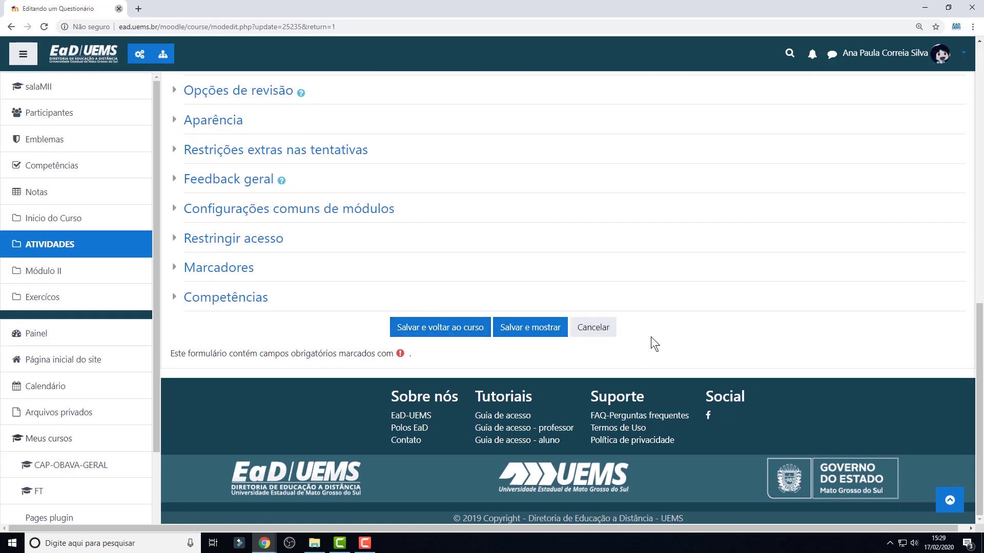
left_click(604, 331)
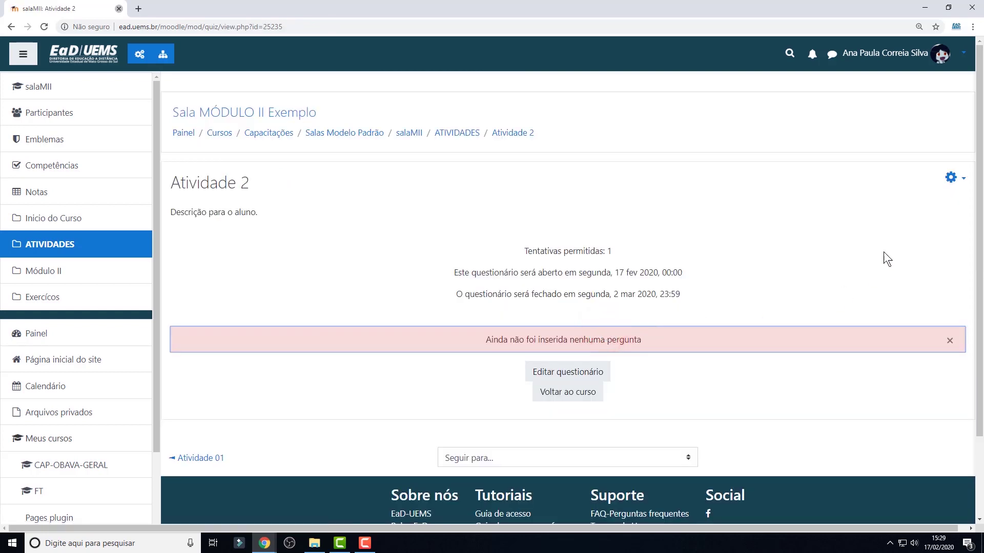
- Open the question editing page of the Atividade 2 quiz
left_click(950, 178)
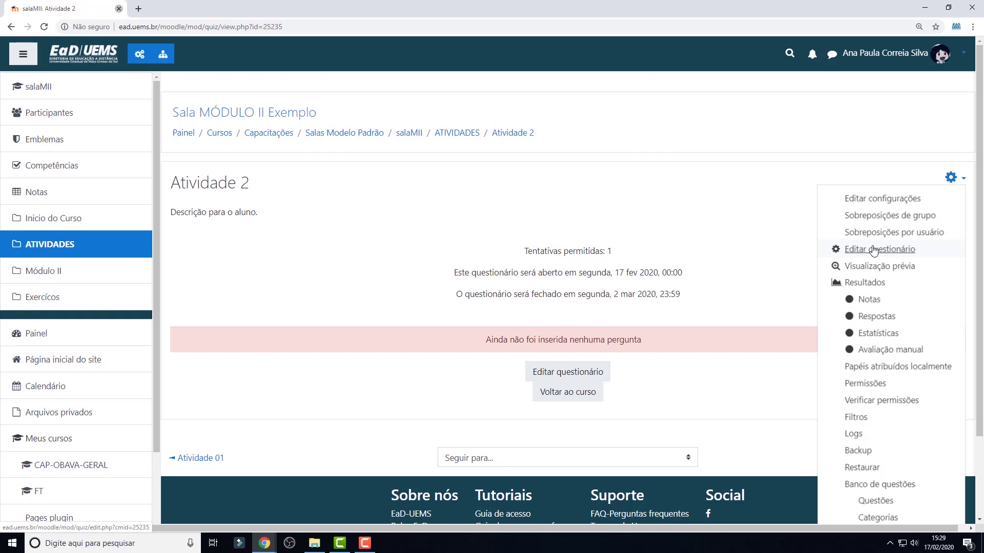
left_click(865, 251)
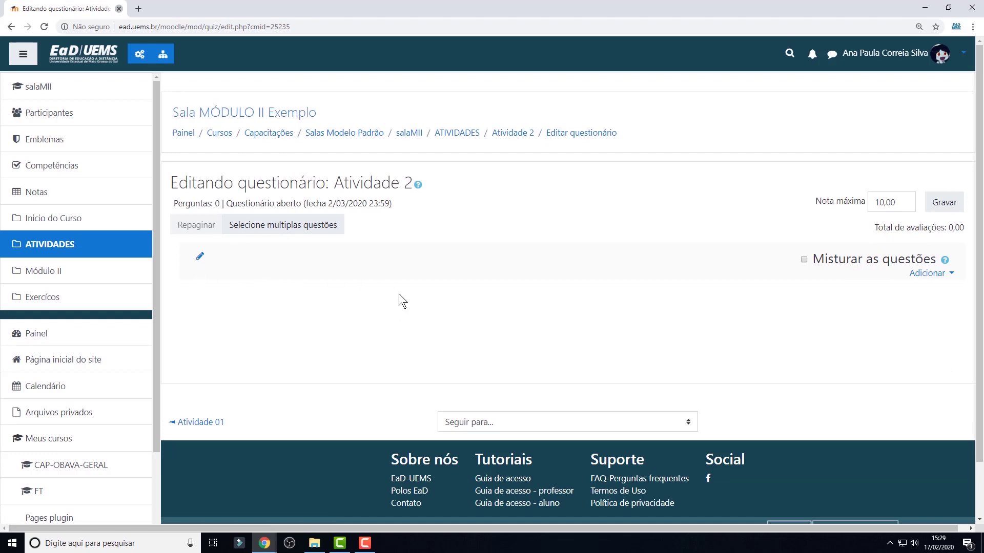
left_click(839, 203)
- Add a new question of type "Múltipla escolha" to the quiz
left_click(932, 277)
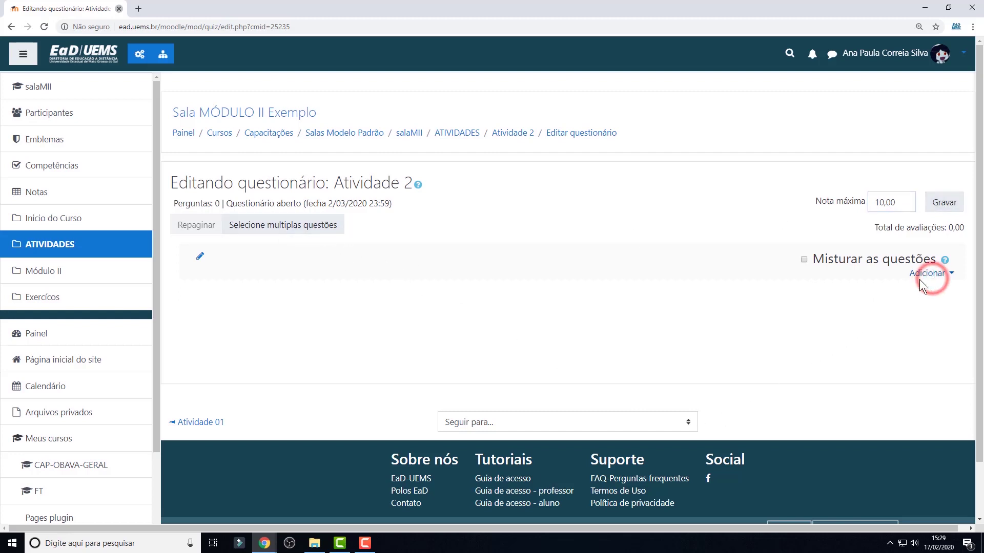
left_click(950, 275)
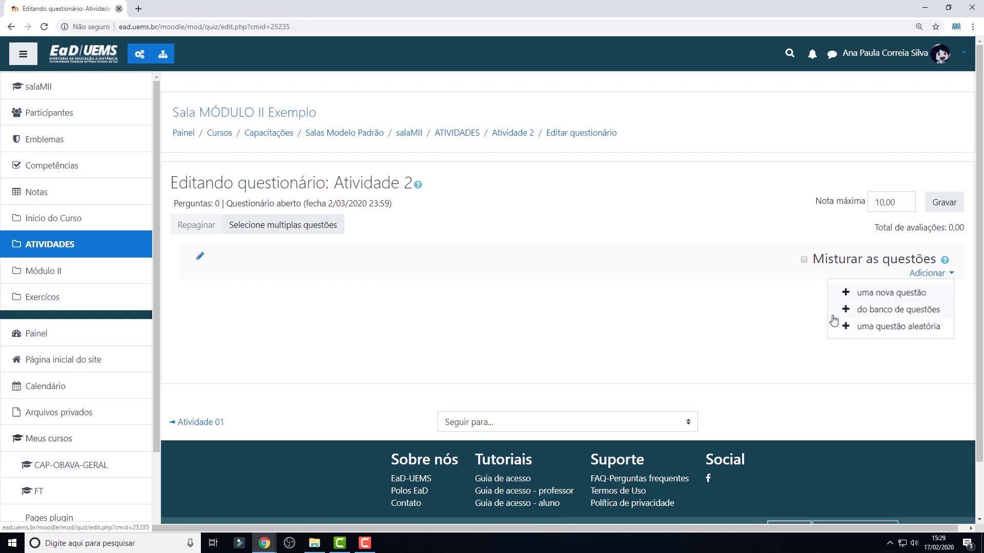
left_click(881, 296)
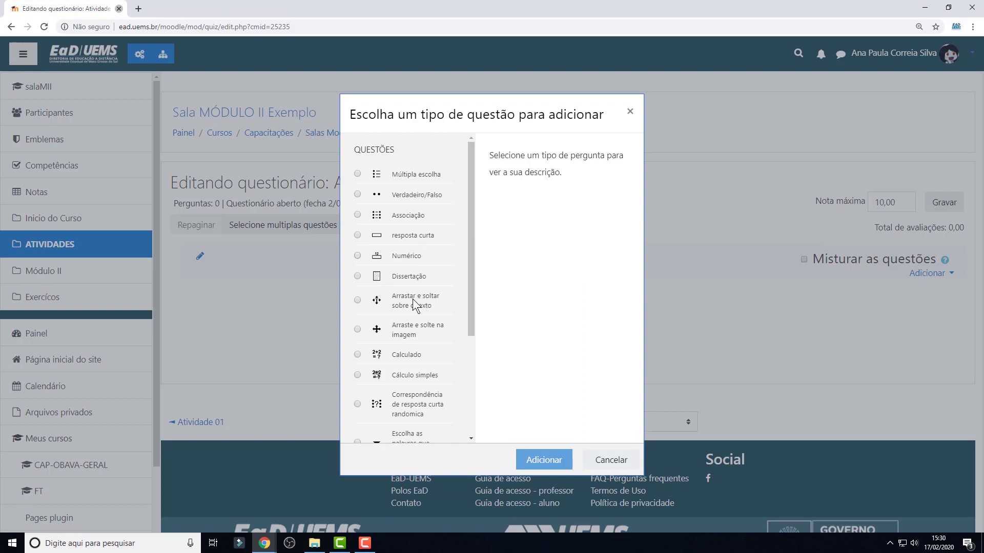
left_click_drag(471, 276, 468, 404)
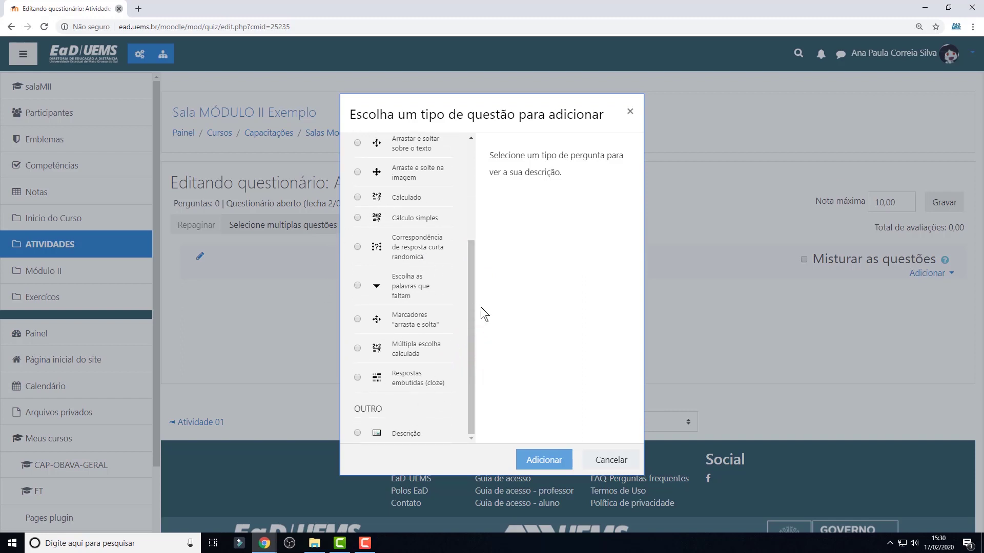
left_click_drag(470, 306, 472, 188)
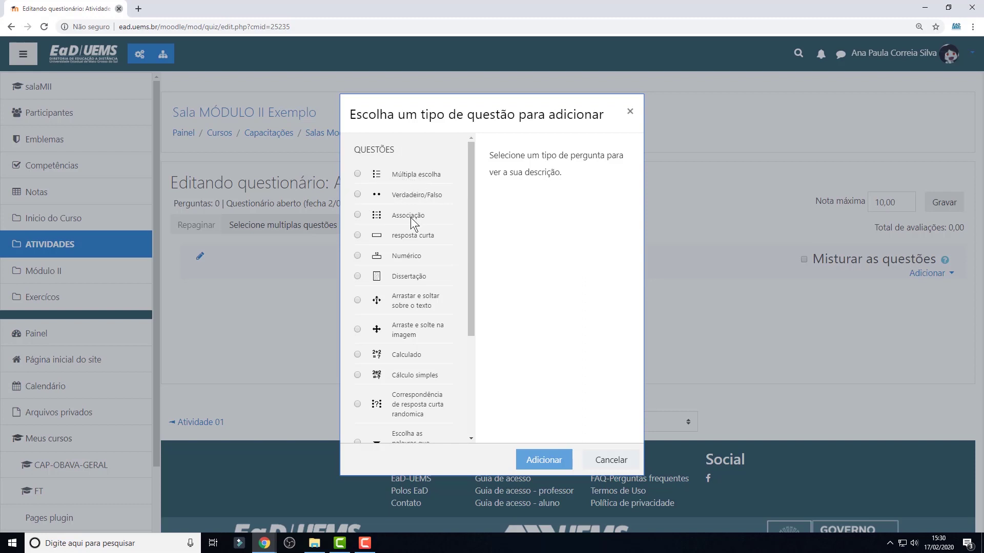
left_click(357, 174)
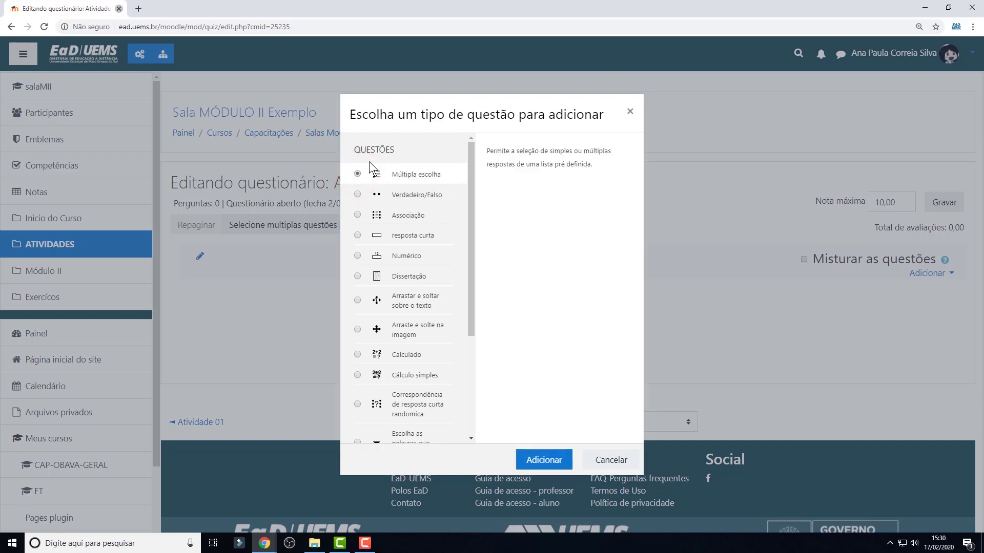
left_click(541, 459)
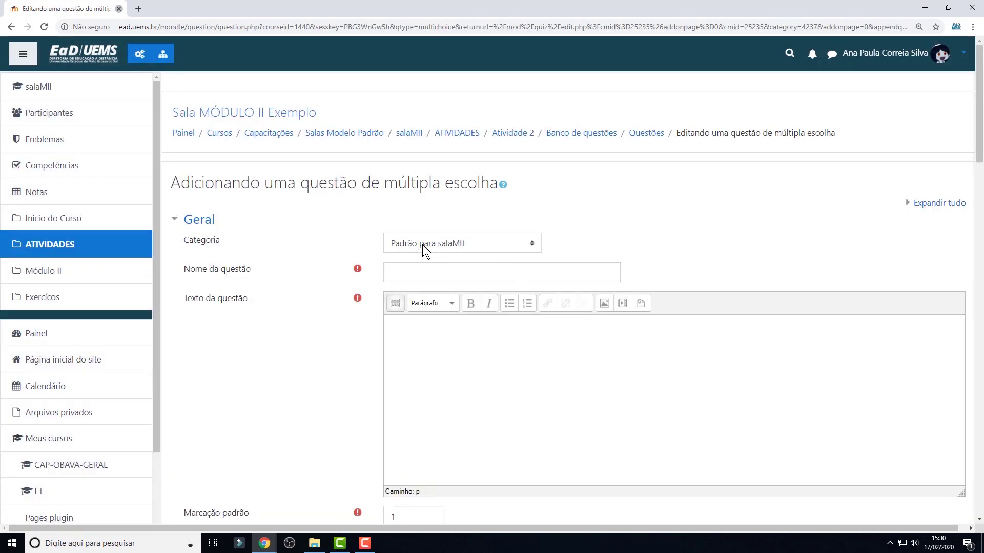
- Keep the category "Padrão para salaMII" and name the question "questão 01"
left_click(445, 241)
left_click(445, 242)
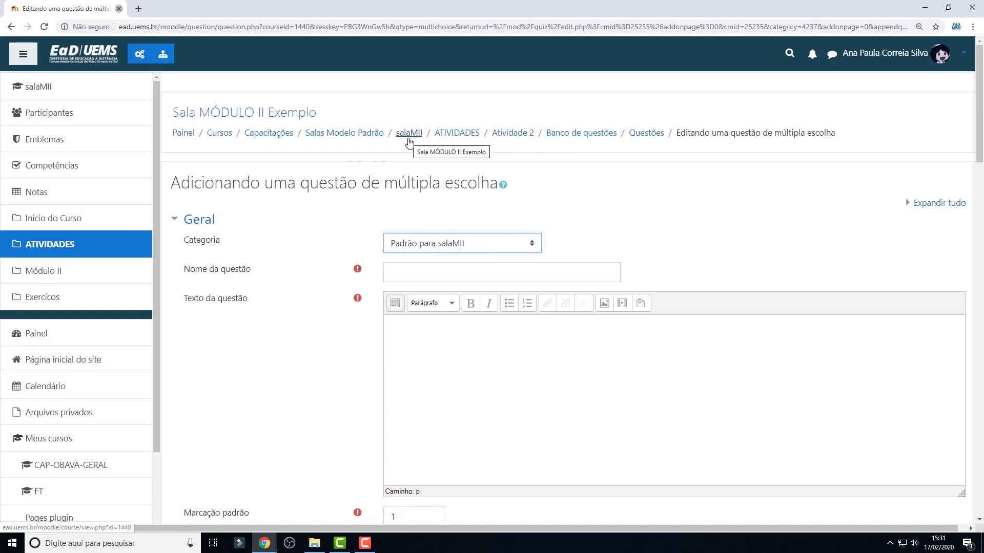
left_click(394, 267)
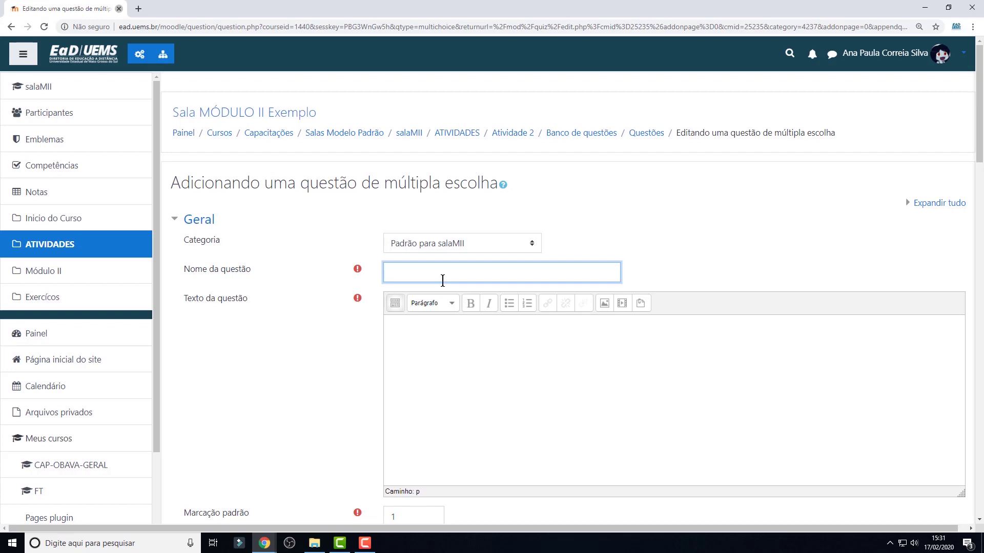
type("questão 01")
- Enter the question text "Atualmente, quantos elementos químicos a tabela periódica possui?"
left_click(403, 336)
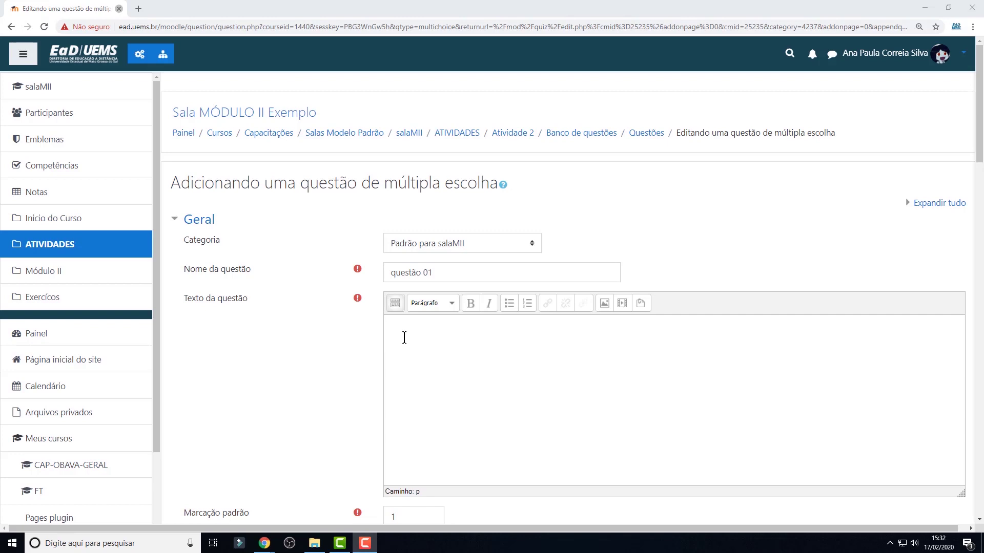
left_click(403, 337)
scroll(409, 330, "down", 2)
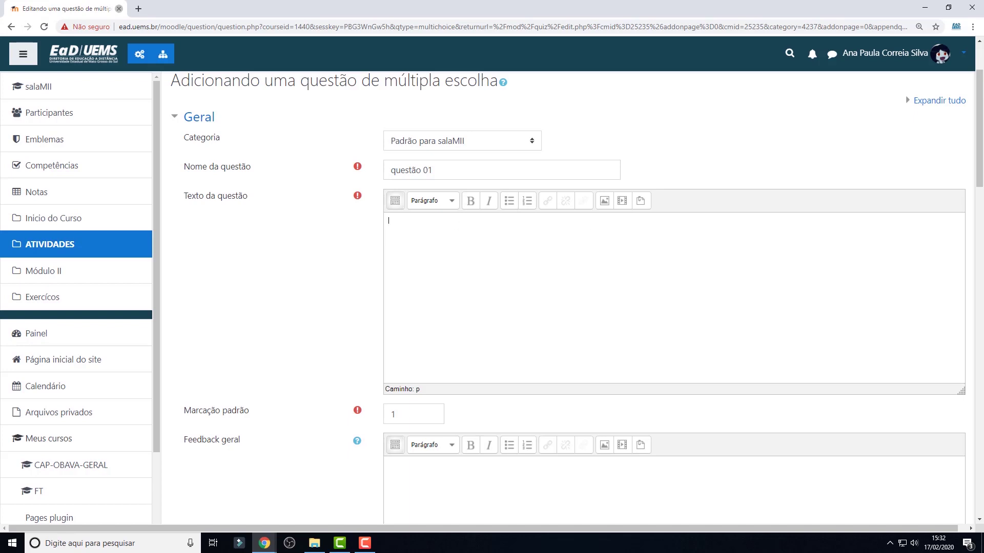
type("Atualmente, quantos elementos químicos a tabela periódica possui?")
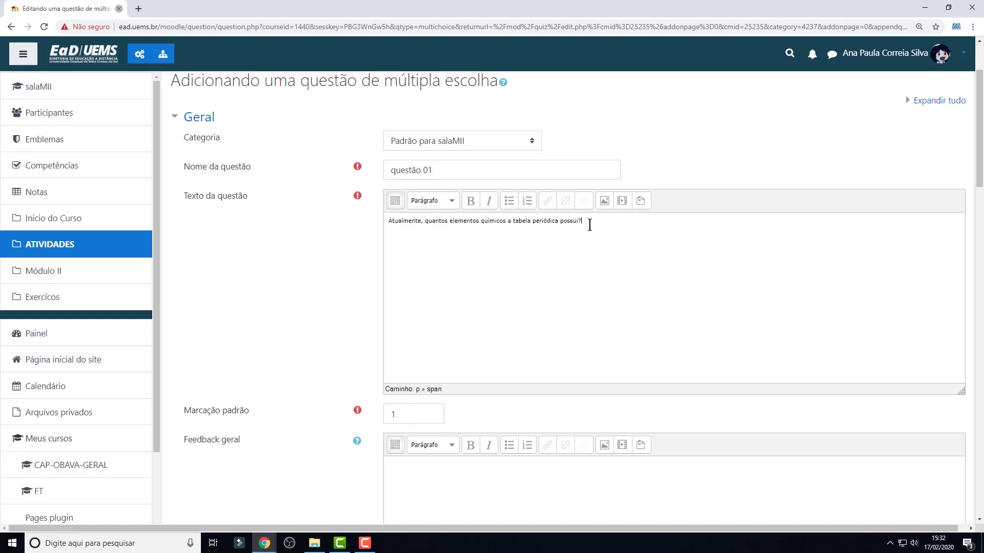
- Format the whole question text in Verdana at size 4 (14pt)
left_click(398, 201)
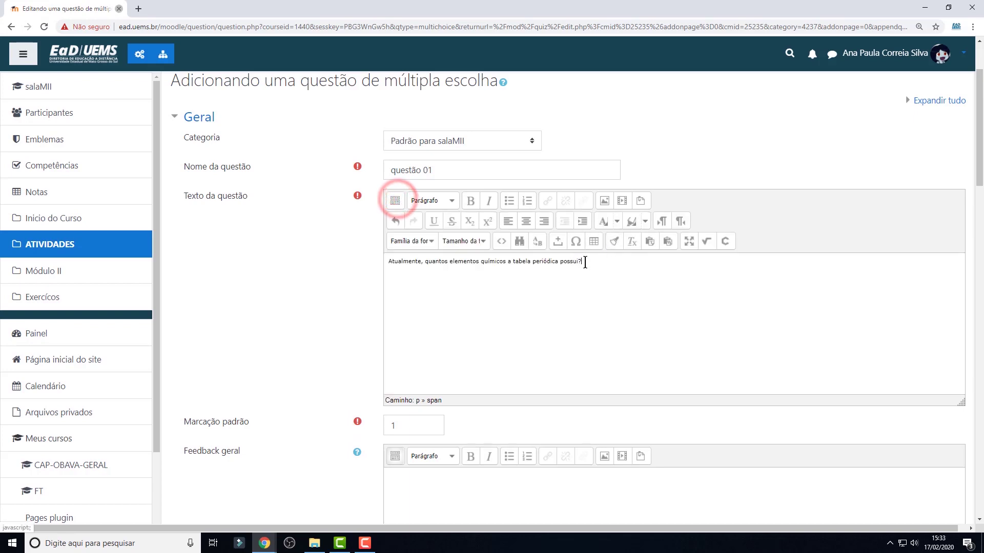
left_click_drag(589, 261, 387, 265)
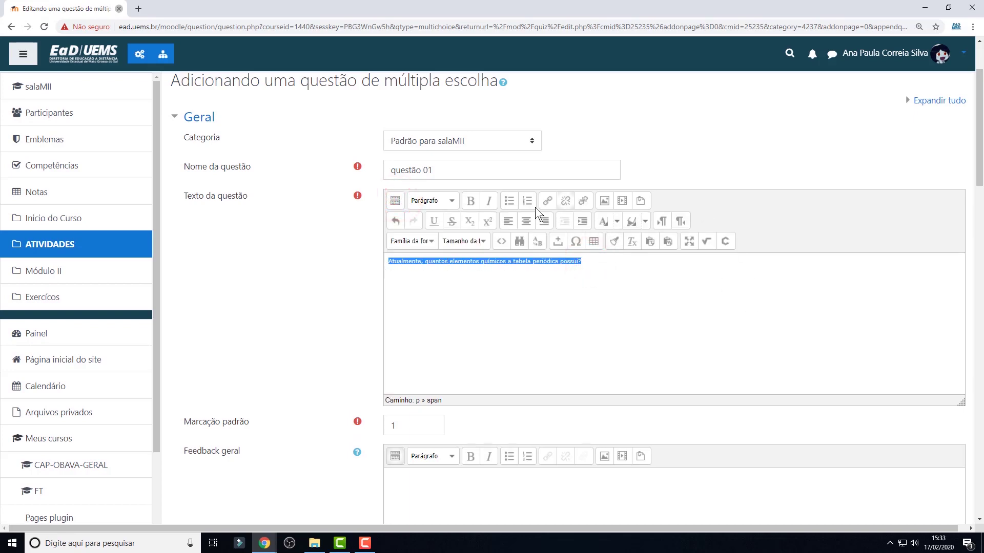
left_click(431, 241)
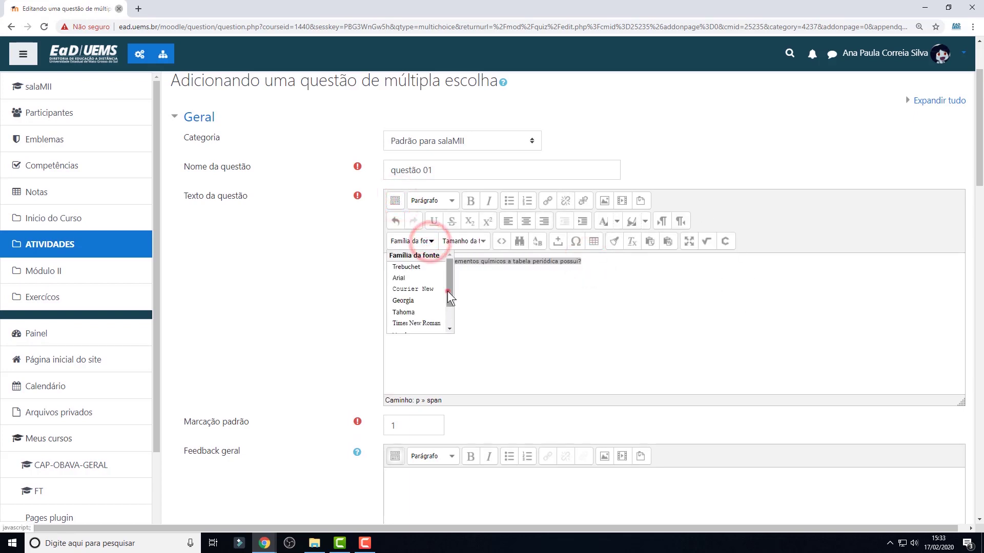
left_click_drag(447, 291, 445, 320)
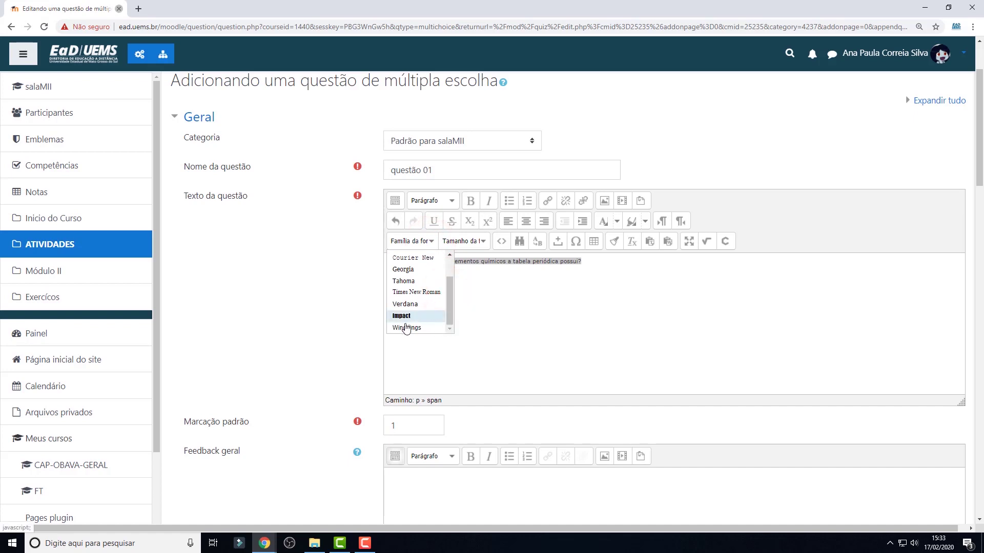
left_click(409, 304)
left_click(482, 243)
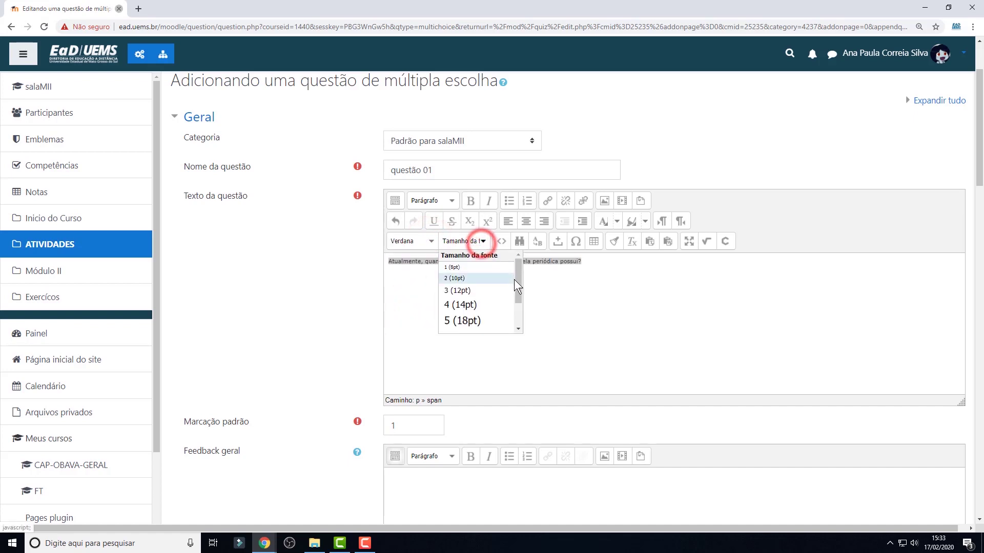
left_click(469, 306)
left_click(607, 290)
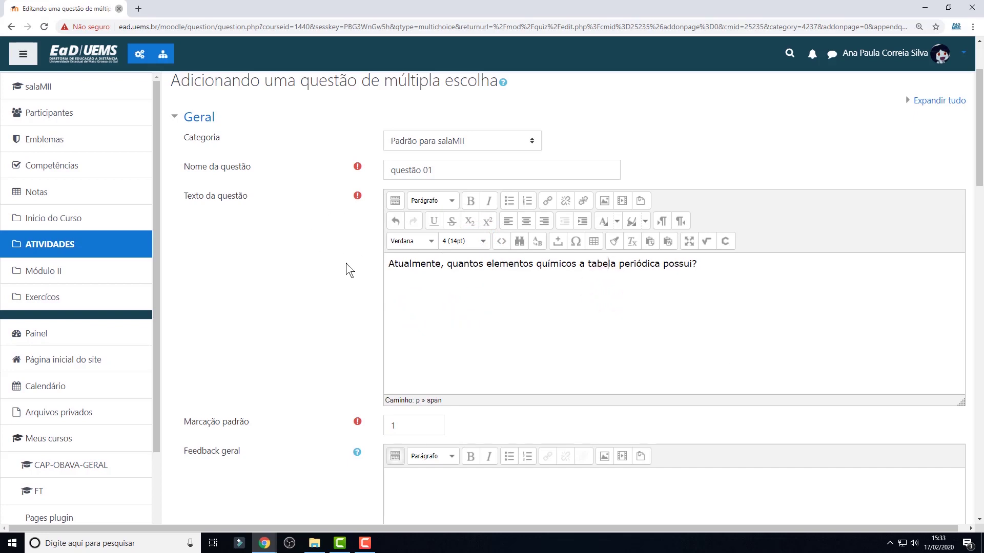
- Keep the question set to "Apenas uma resposta" with shuffled options and the choices numbered "a., b., c., ..."
scroll(341, 270, "down", 6)
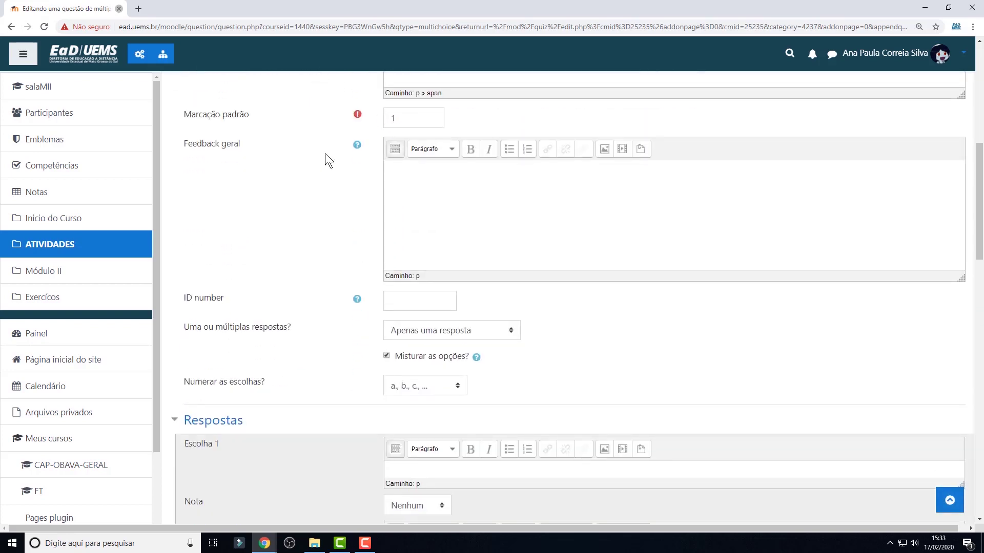
scroll(341, 297, "down", 1)
scroll(341, 297, "down", 2)
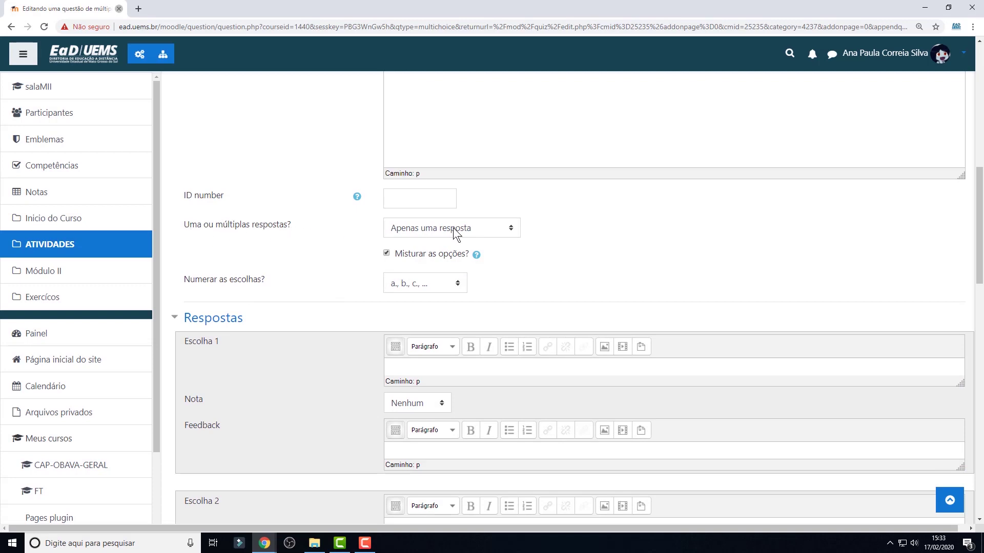
left_click(504, 226)
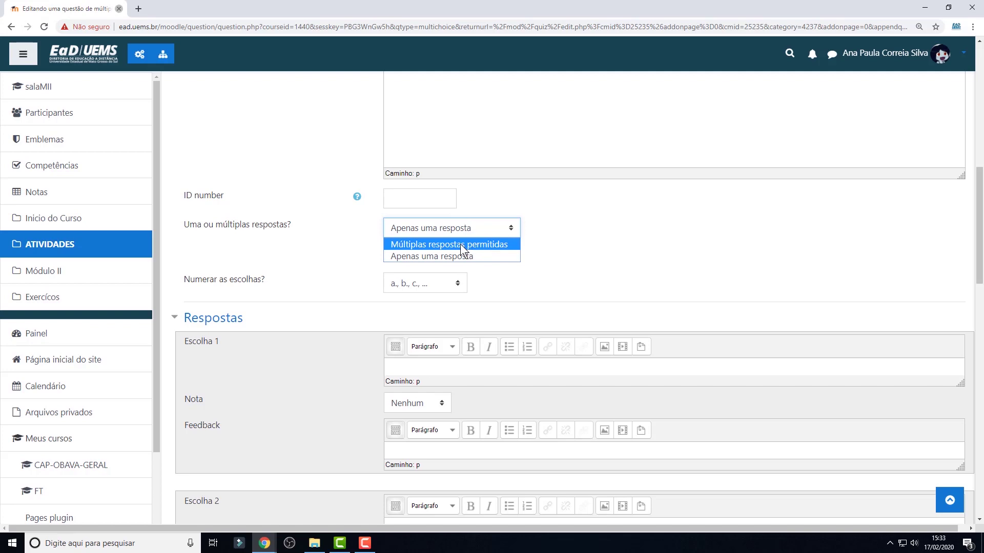
left_click(419, 256)
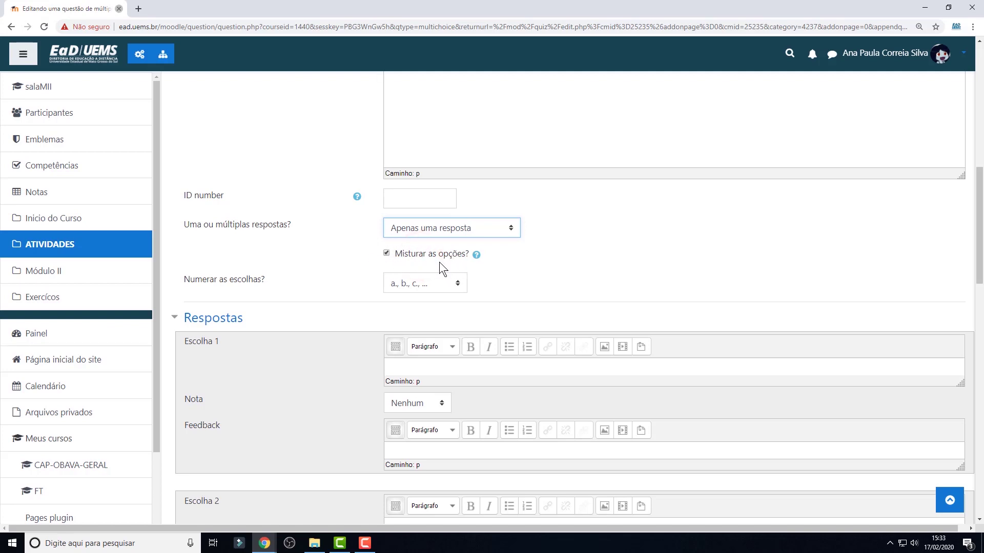
left_click(448, 285)
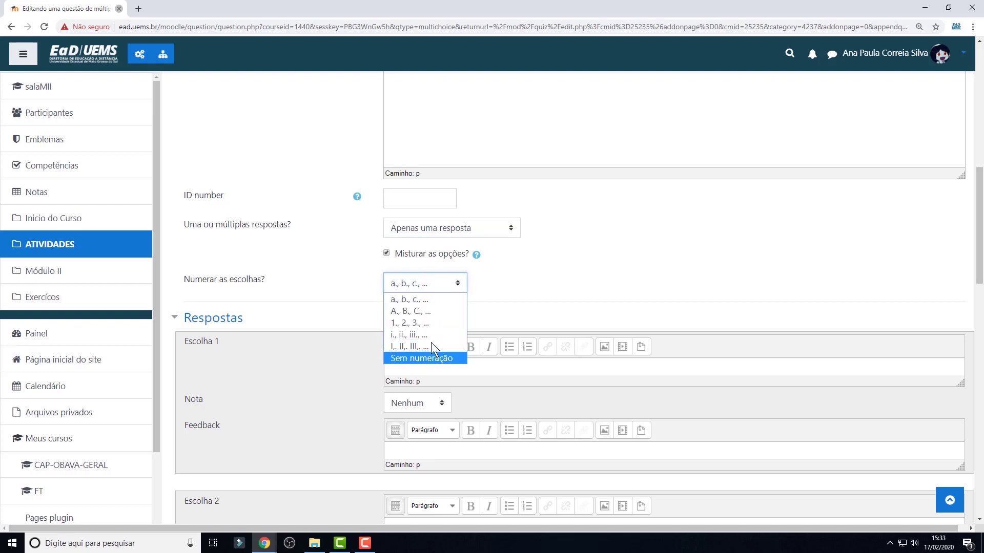
left_click(402, 302)
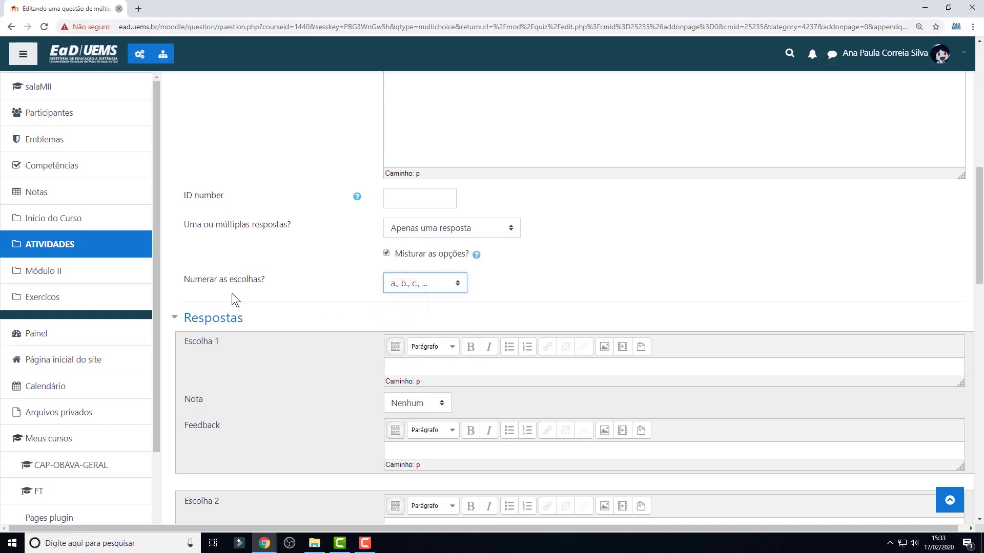
- Enter the answer choices 113 for Escolha 1, 108 for Escolha 2 and 118 for Escolha 3
scroll(202, 284, "down", 5)
scroll(215, 172, "up", 2)
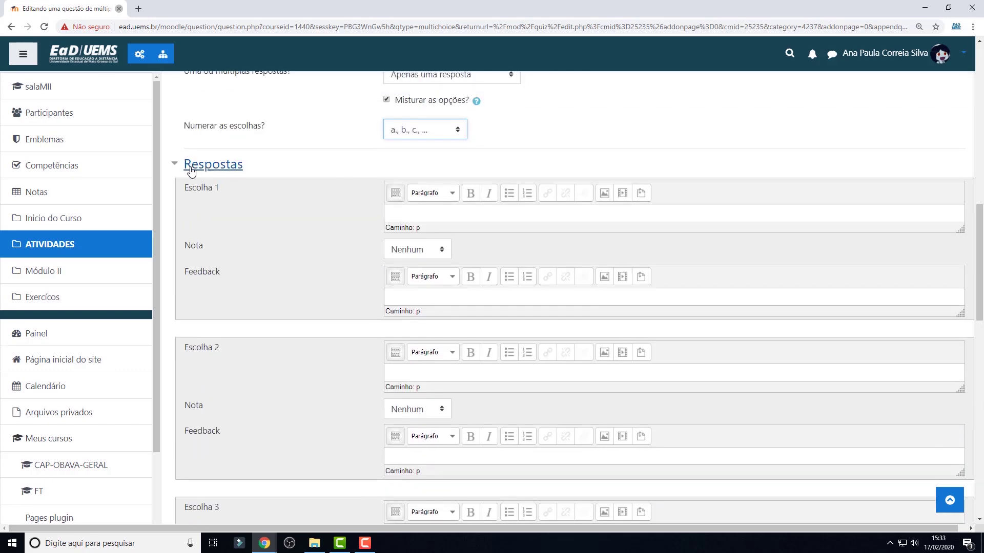
scroll(246, 358, "down", 4)
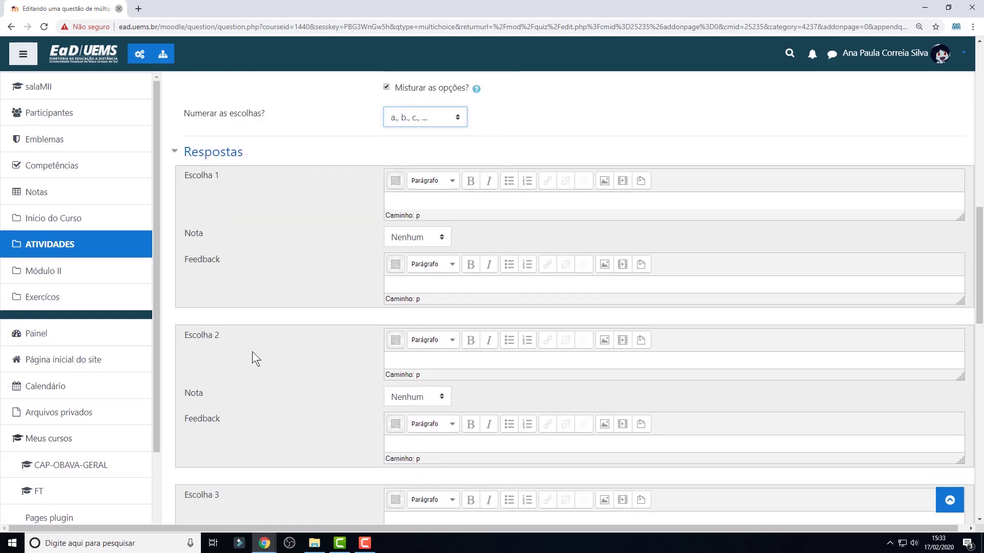
scroll(232, 430, "up", 2)
scroll(231, 433, "up", 2)
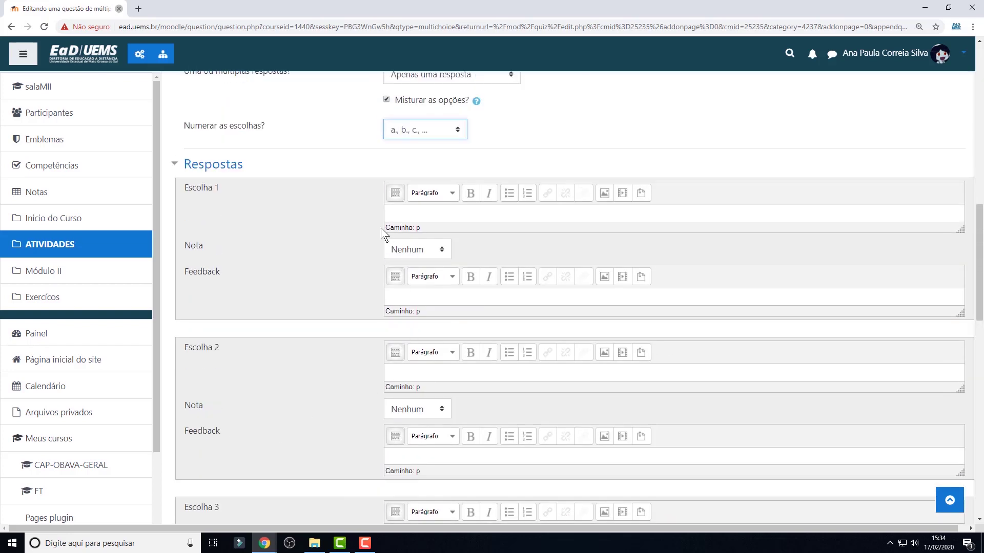
left_click(392, 213)
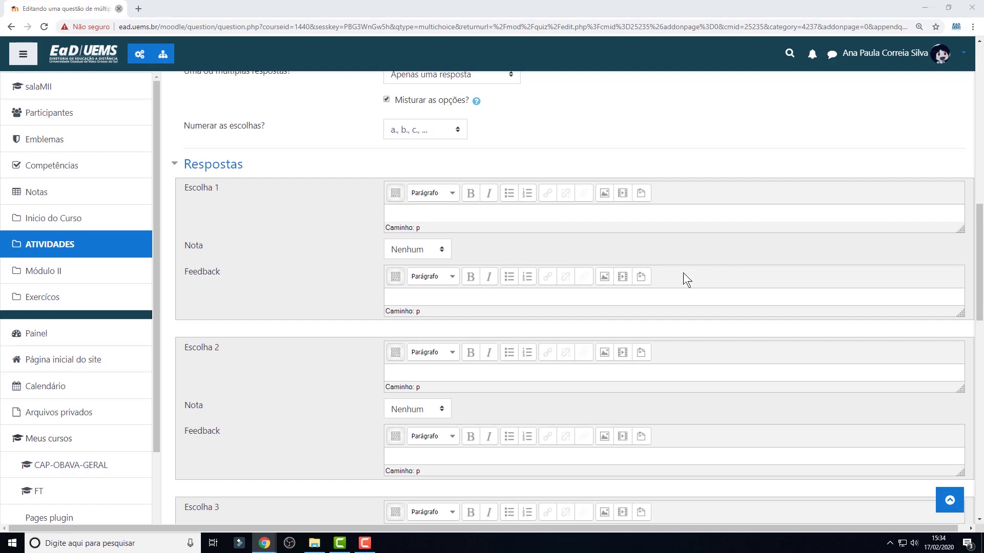
left_click(401, 214)
type("113")
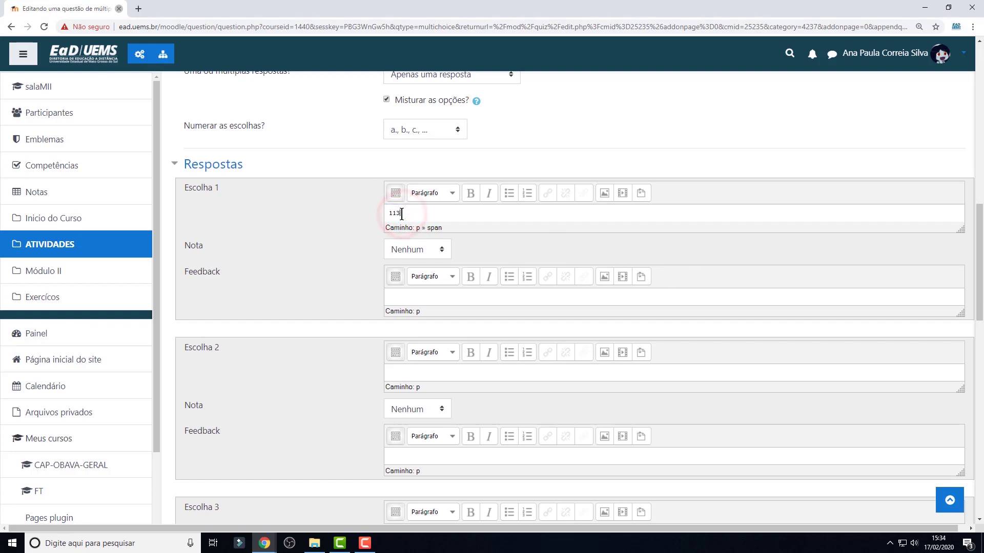
left_click(402, 373)
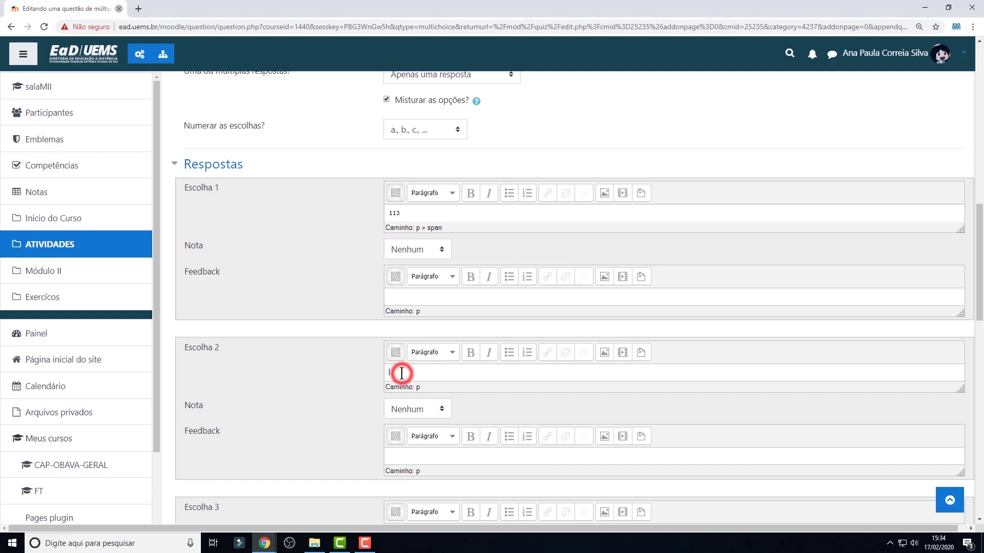
type("108")
scroll(414, 367, "down", 2)
left_click(424, 429)
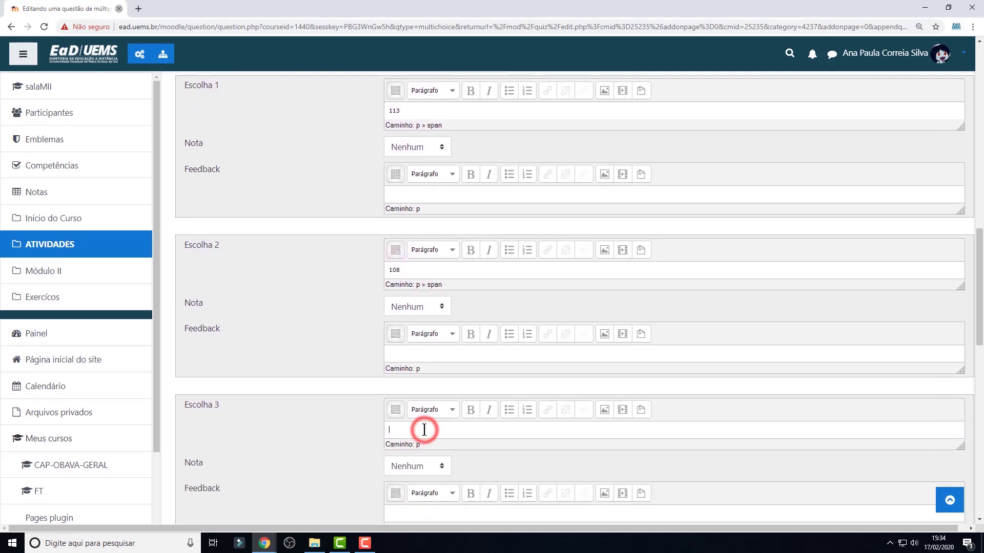
type("118")
- Mark Escolha 3 (118) as the correct answer by setting its grade to 100%
scroll(379, 332, "down", 3)
scroll(376, 331, "down", 8)
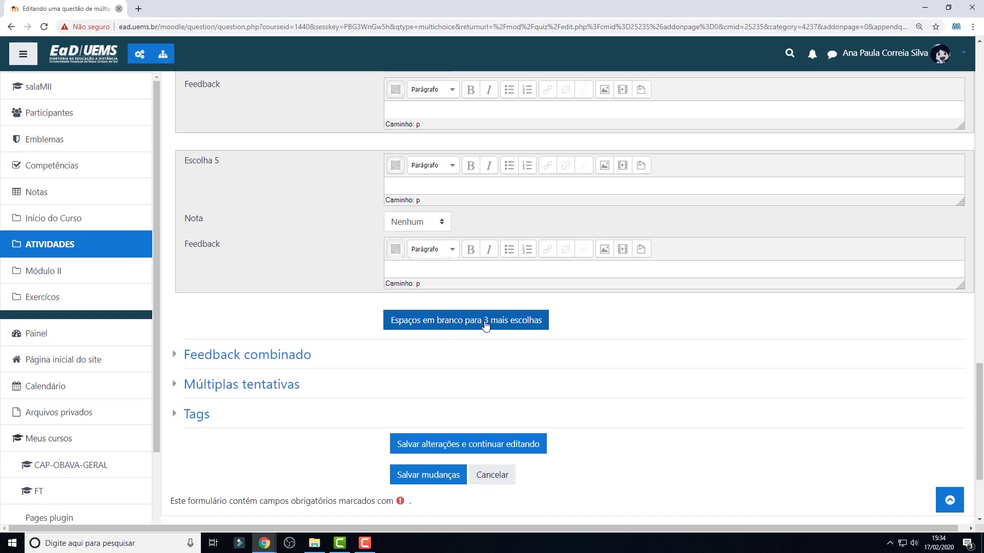
scroll(339, 310, "up", 7)
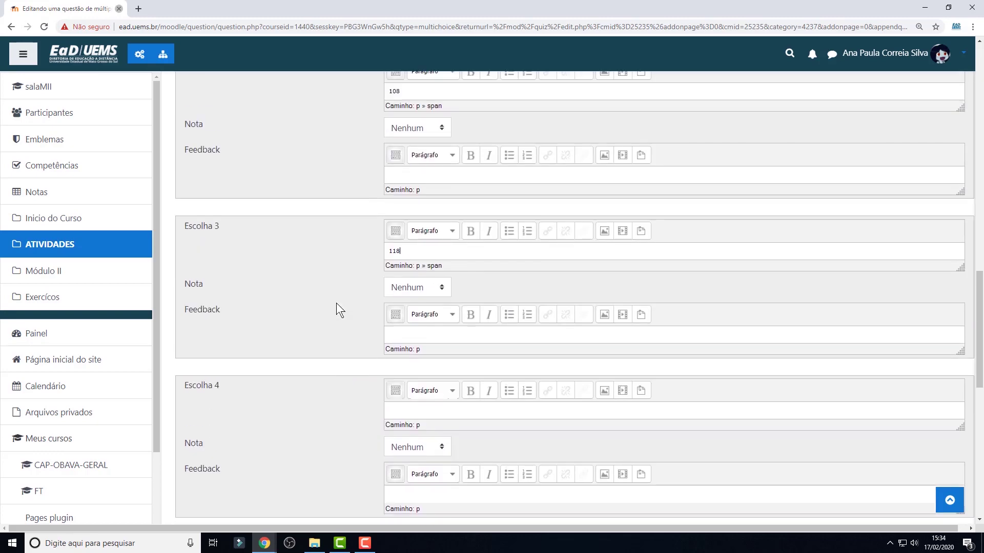
scroll(336, 303, "up", 3)
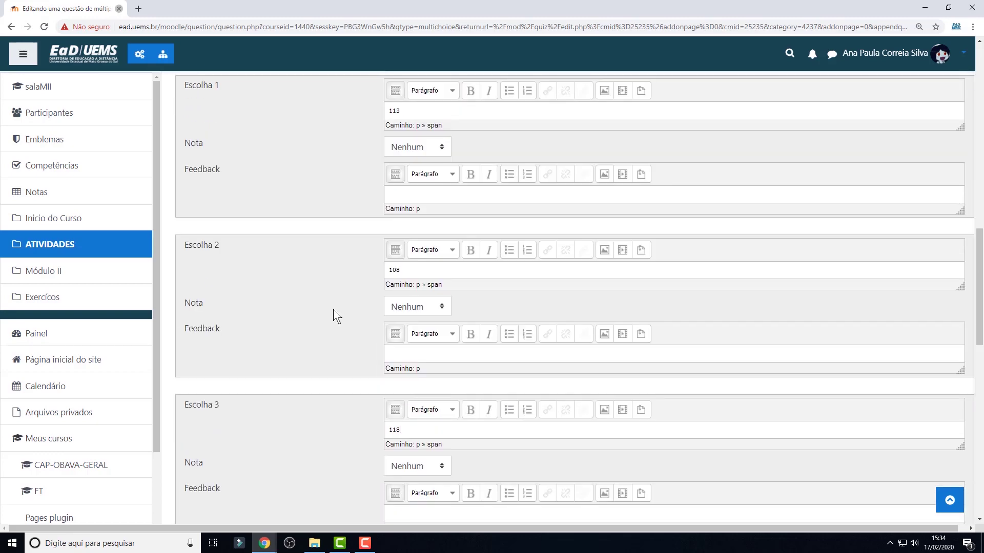
scroll(333, 309, "up", 2)
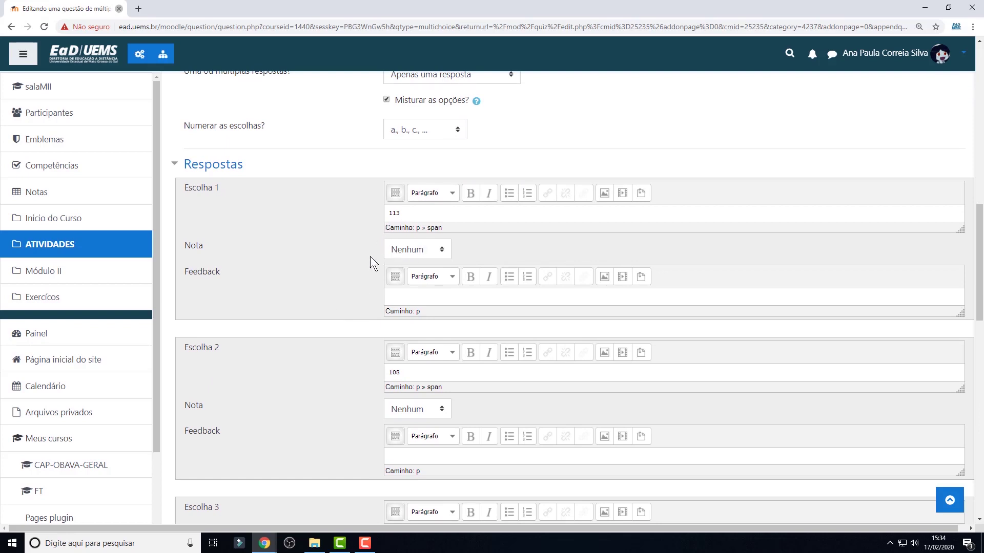
scroll(369, 258, "down", 3)
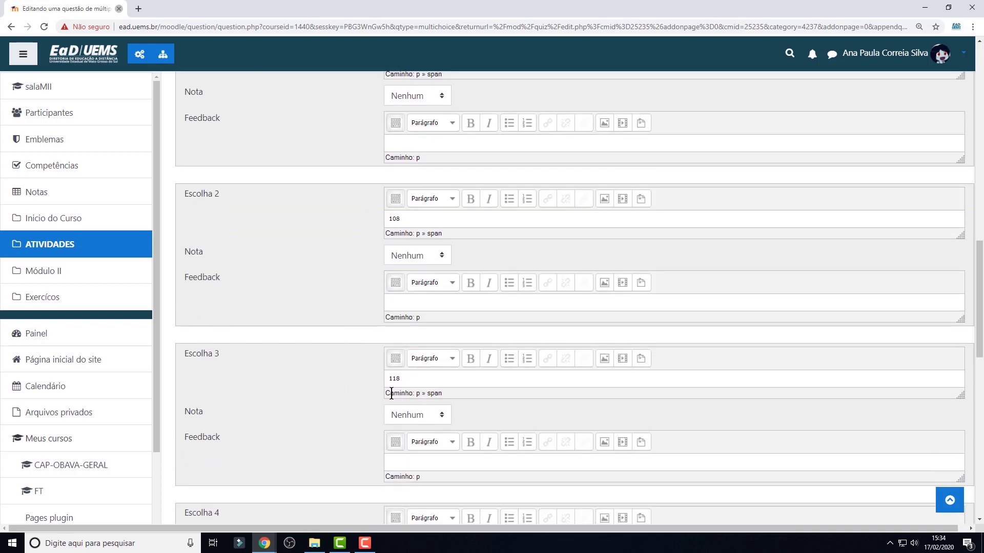
left_click(401, 378)
double_click(194, 410)
left_click(436, 415)
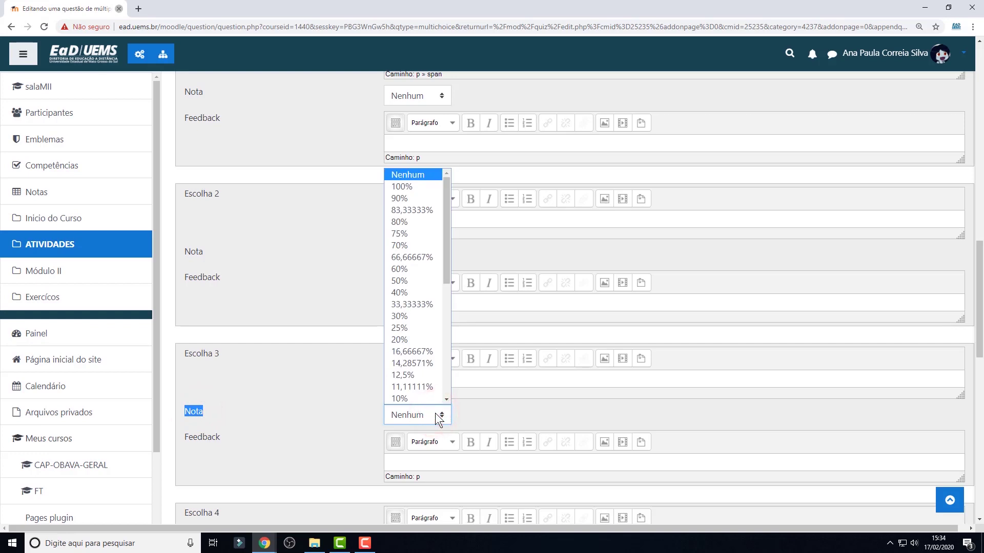
left_click(399, 186)
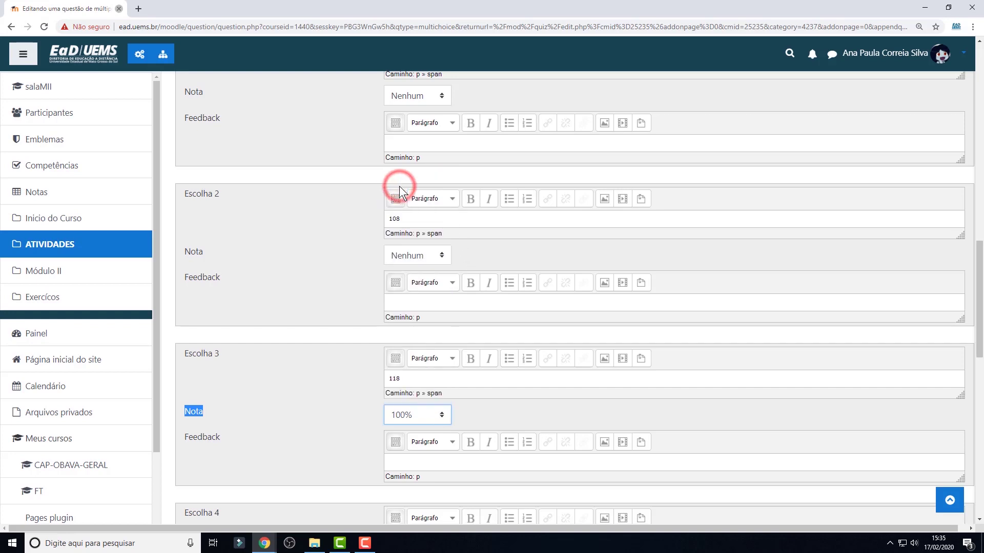
left_click(341, 244)
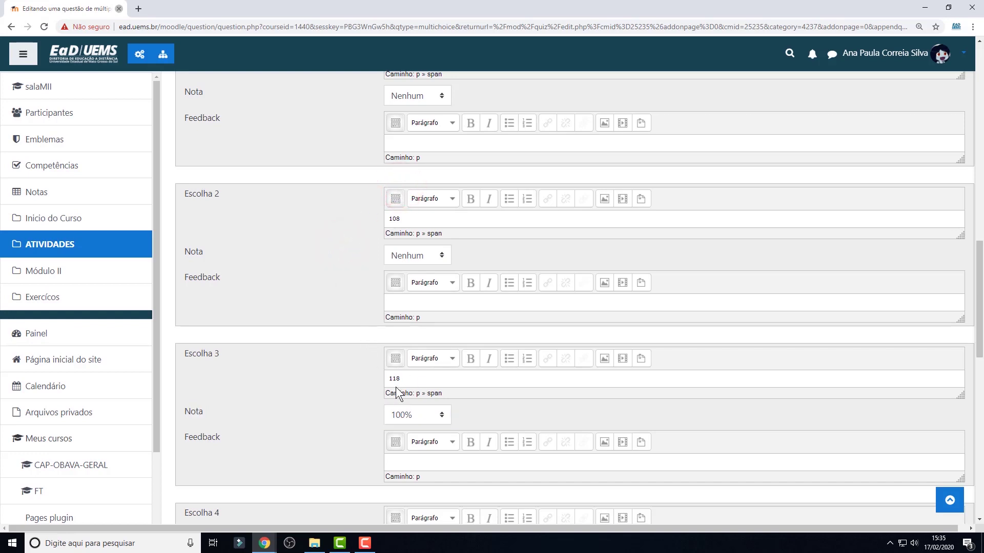
- Change the question's answer mode to "Múltiplas respostas permitidas"
scroll(396, 395, "up", 2)
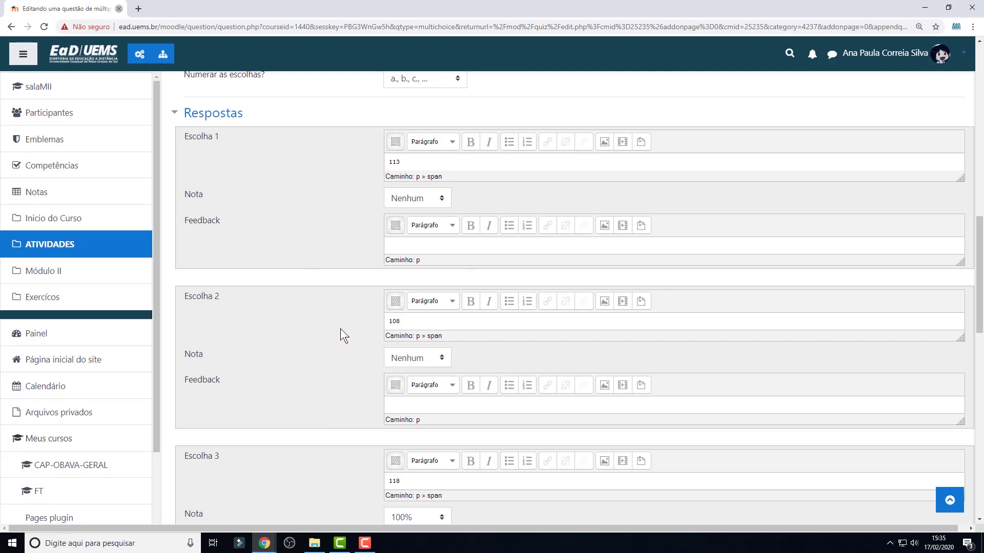
scroll(352, 315, "up", 3)
left_click(488, 177)
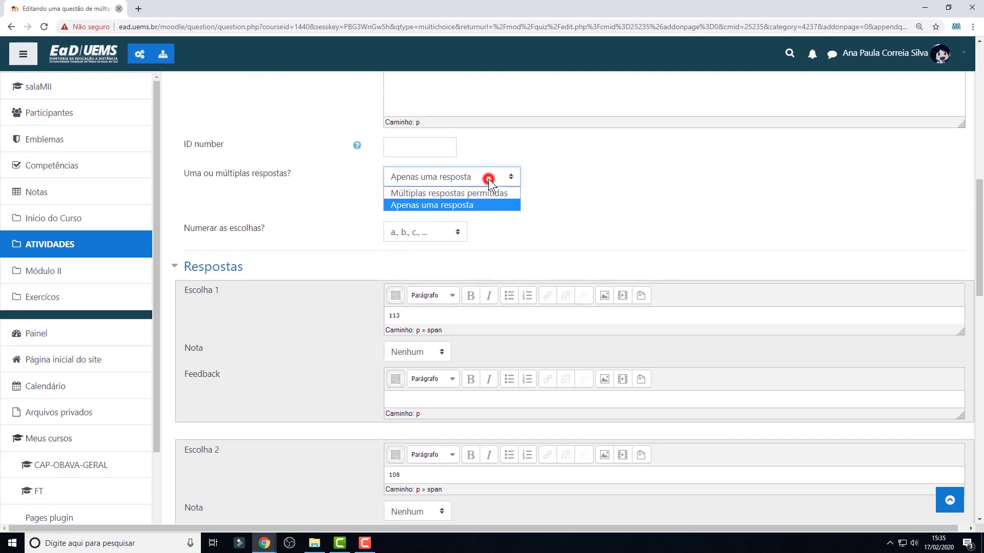
left_click(444, 194)
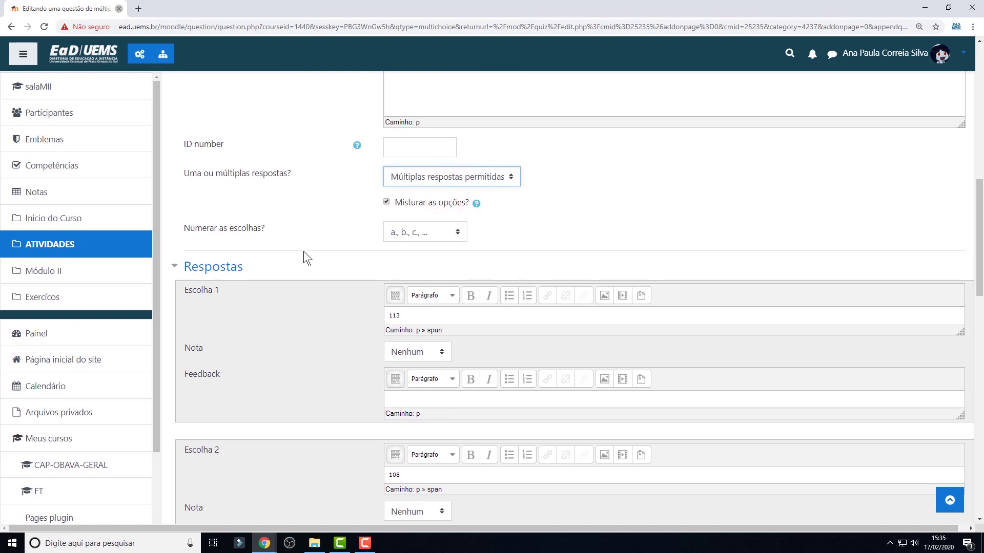
- Split the grade between two correct answers by setting Escolha 3 and Escolha 2 to 50% each
scroll(303, 252, "down", 4)
scroll(362, 408, "down", 2)
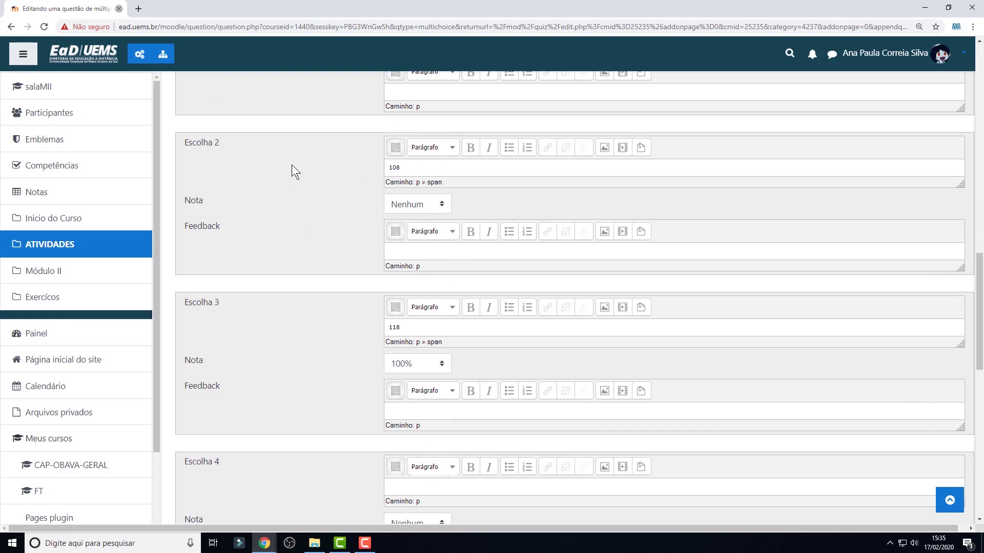
left_click(224, 149)
left_click(208, 362)
left_click(429, 367)
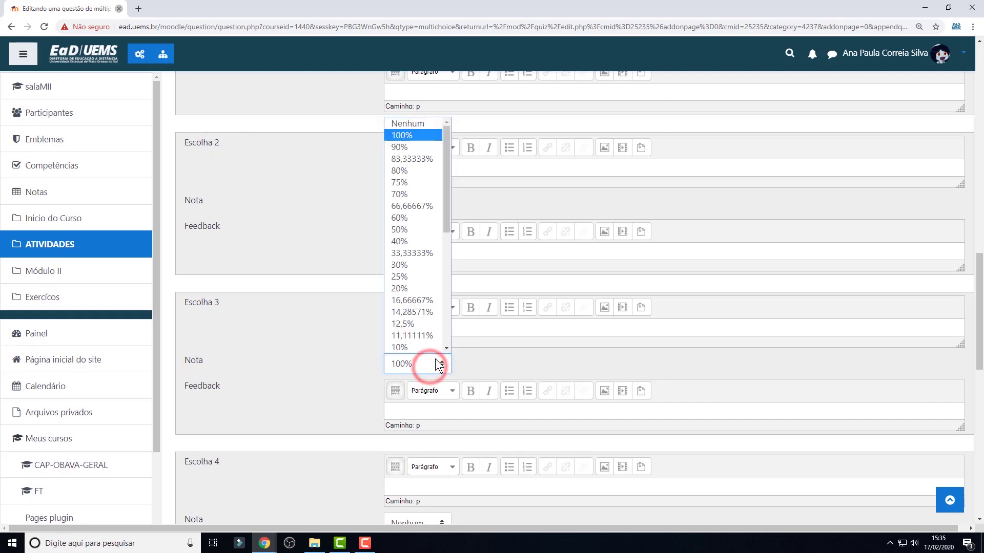
left_click(395, 230)
left_click(438, 203)
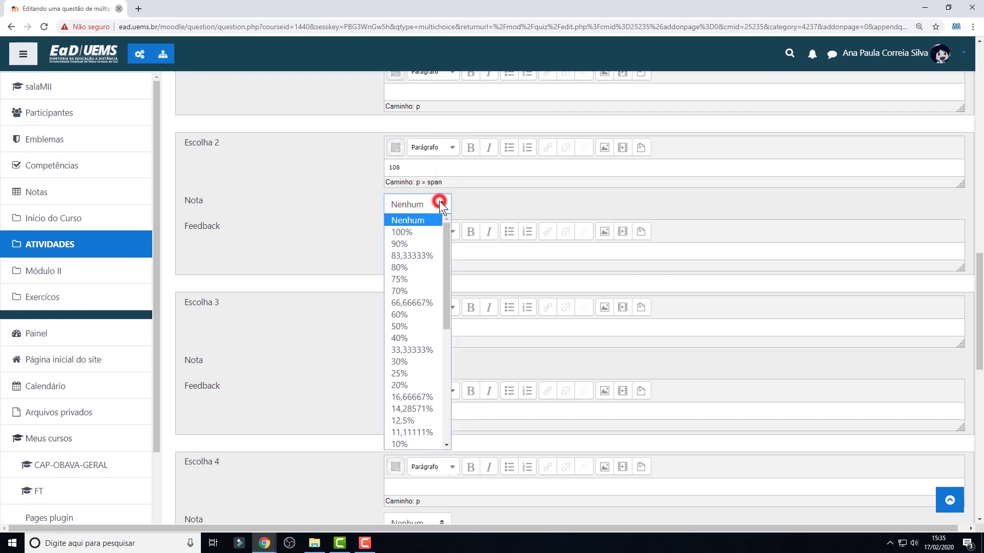
left_click(404, 326)
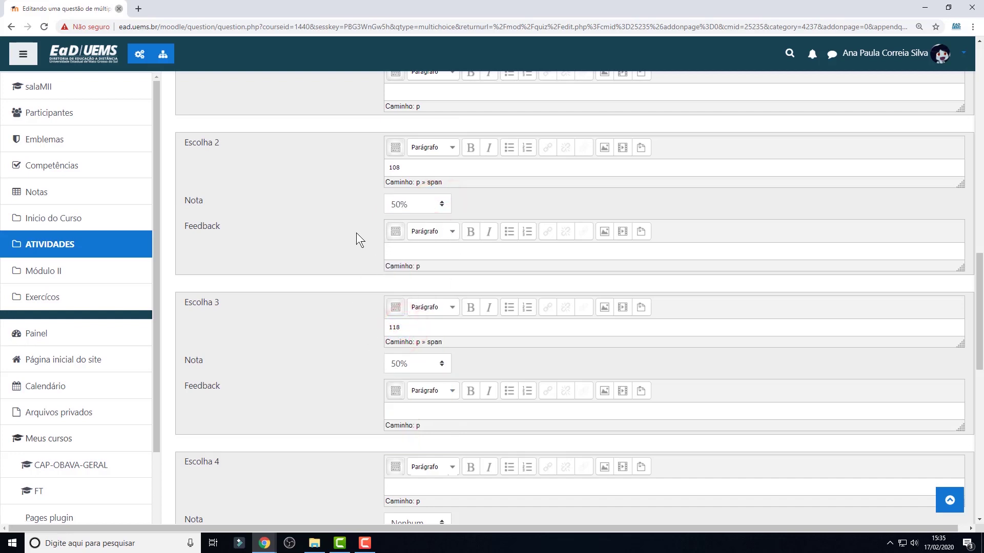
scroll(272, 272, "down", 1)
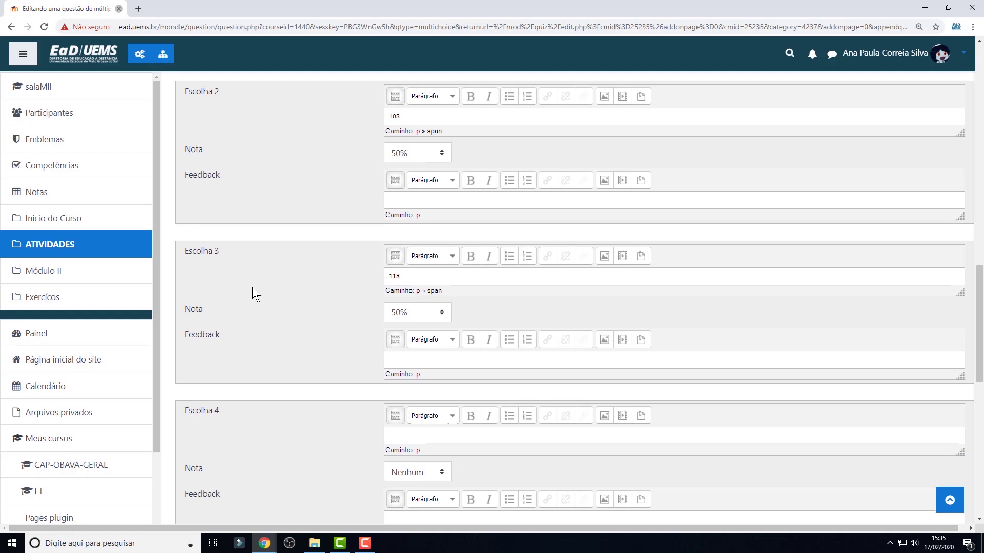
scroll(251, 287, "up", 1)
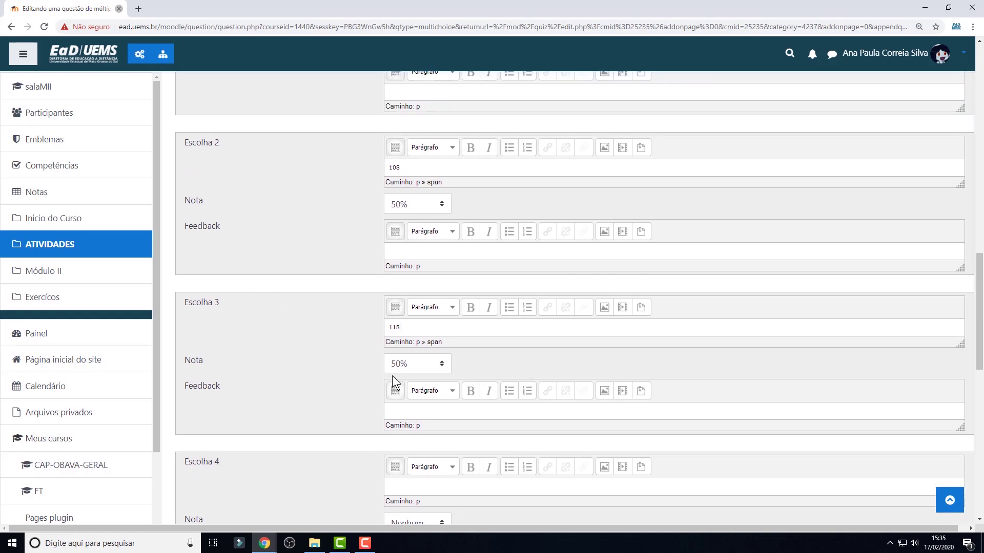
left_click(407, 368)
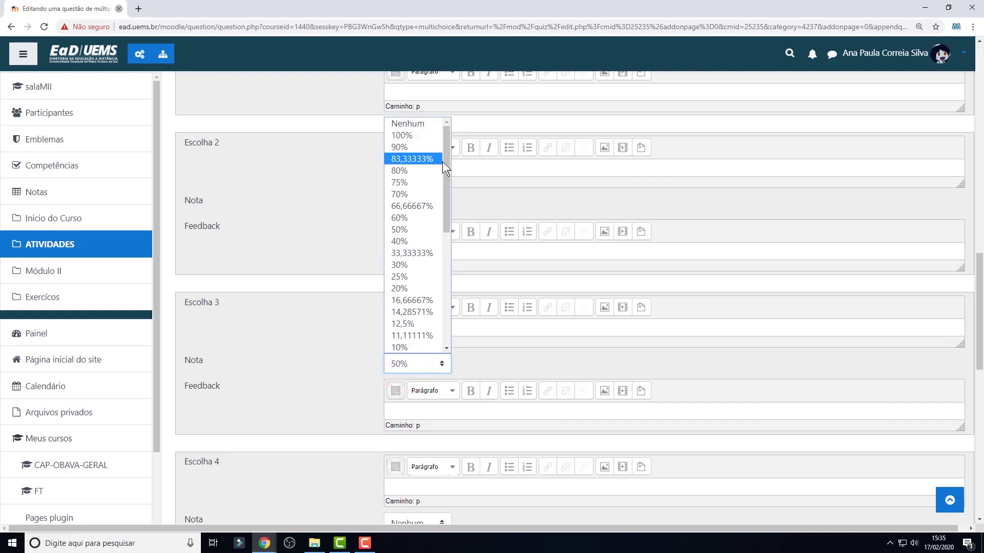
left_click_drag(441, 162, 447, 131)
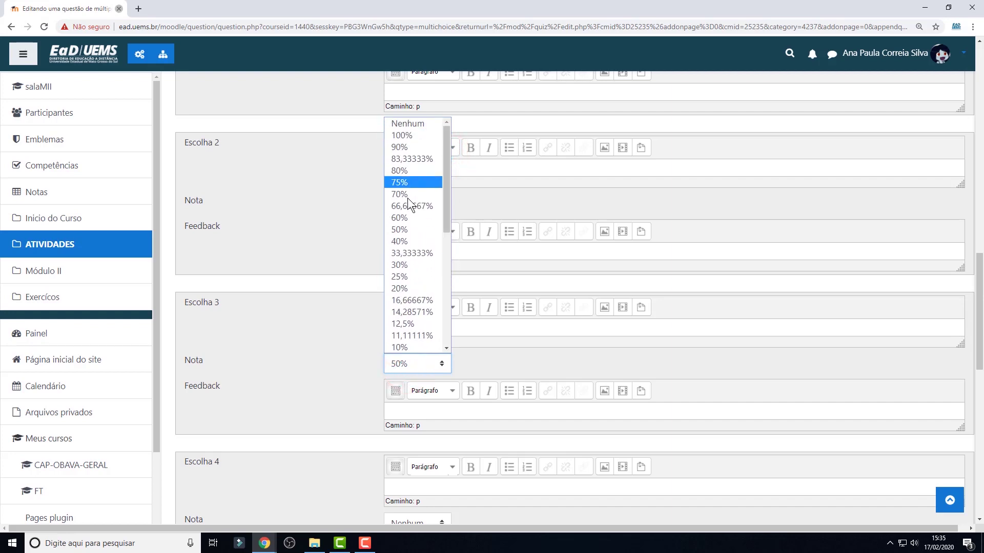
left_click(348, 323)
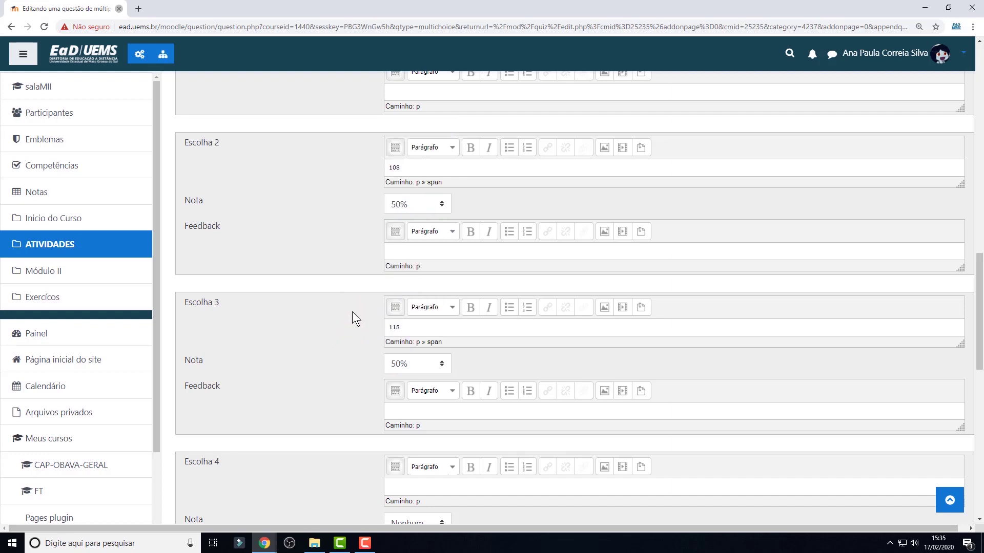
- Change the question's answer mode to "Apenas uma resposta"
scroll(368, 306, "up", 5)
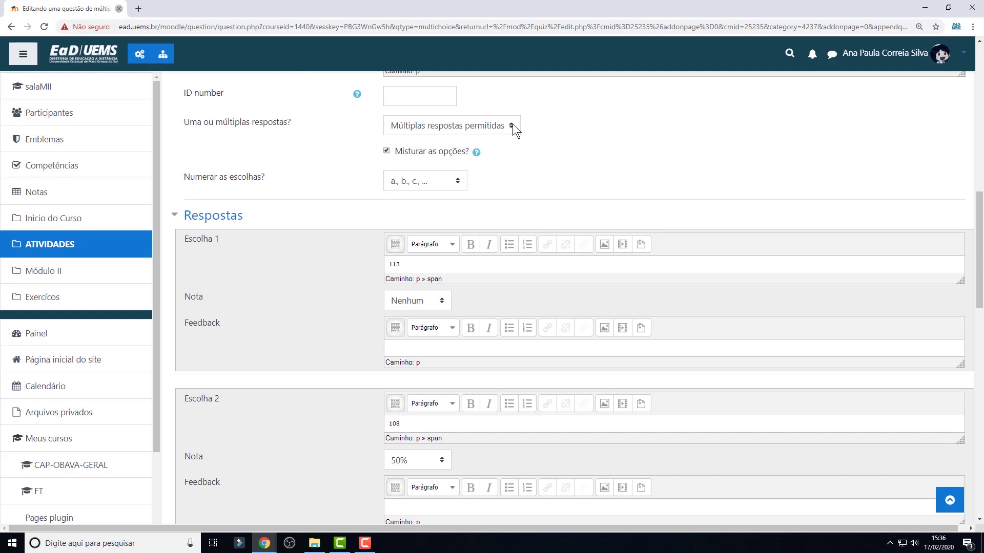
left_click(500, 124)
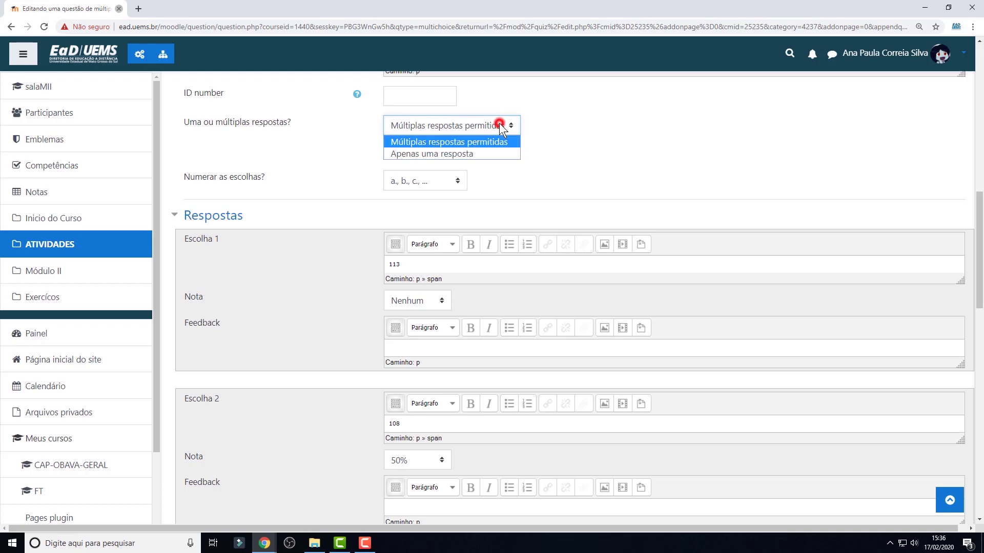
left_click(423, 153)
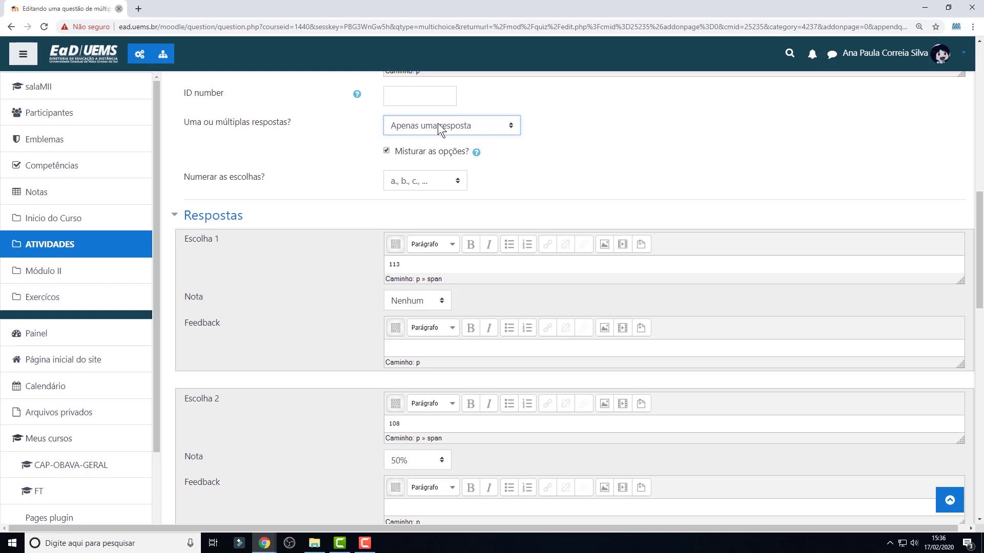
- Set the grade of Escolha 2 (108) to Nenhum and the grade of Escolha 3 (118) to 100%
scroll(338, 340, "down", 4)
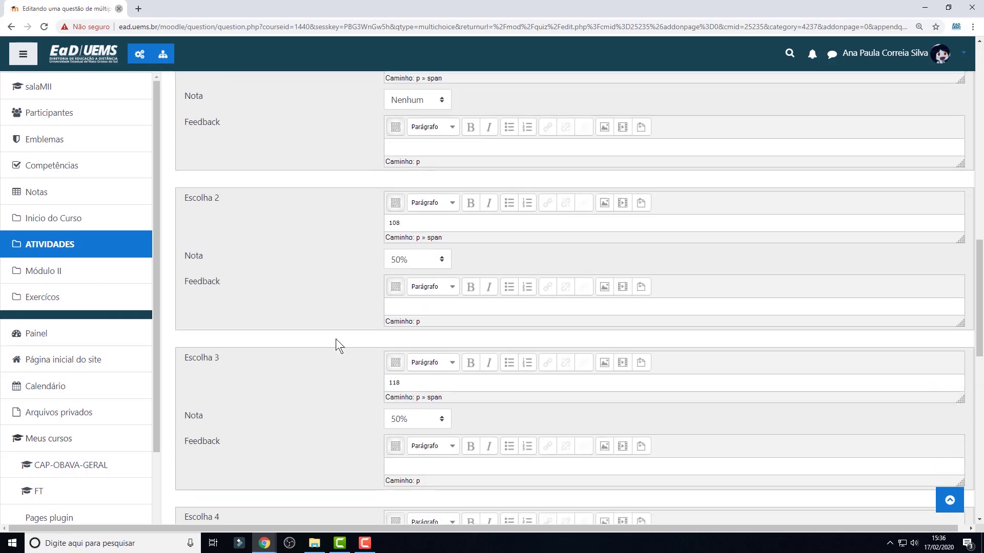
left_click(422, 253)
left_click(417, 272)
scroll(367, 333, "down", 3)
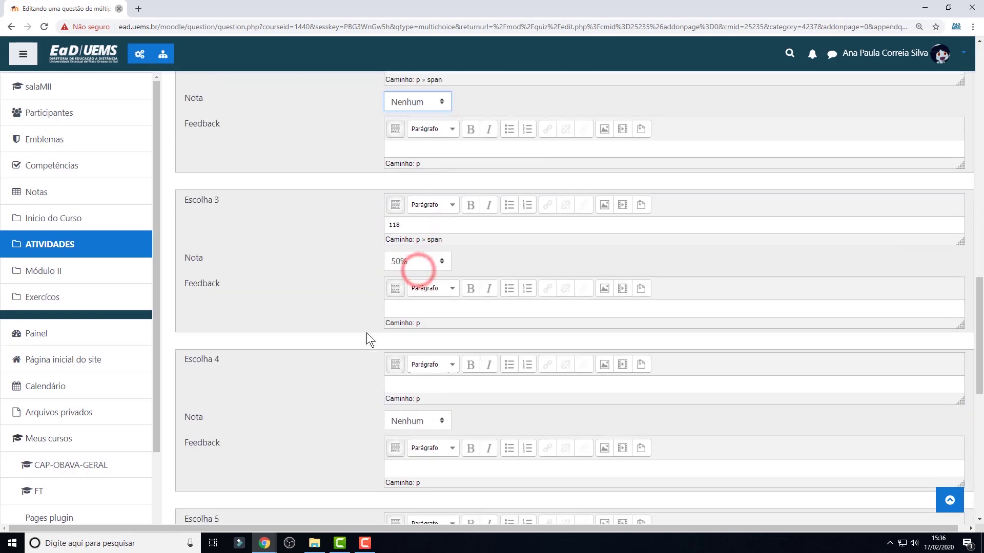
left_click(424, 261)
left_click(413, 289)
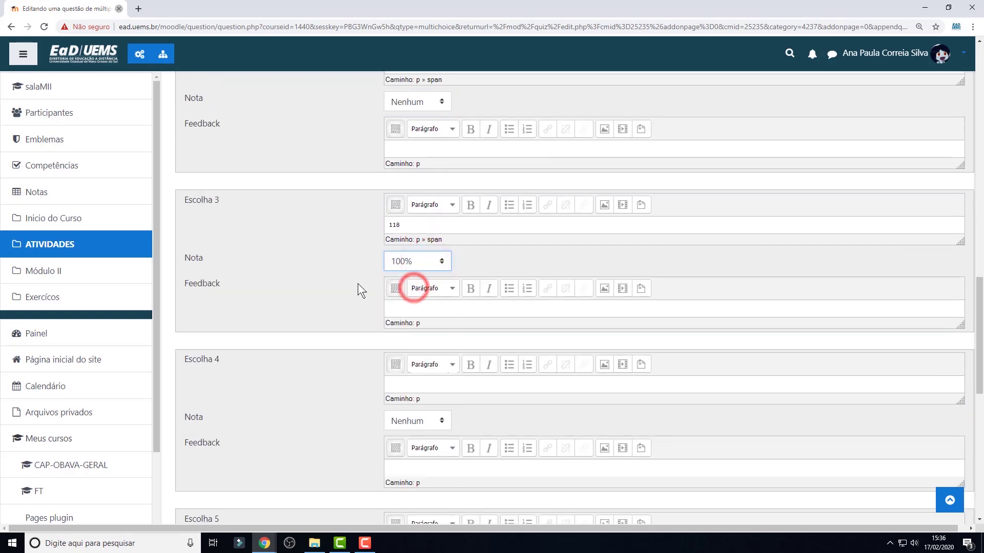
- Save the multiple-choice question and return to the quiz's question list
scroll(357, 284, "down", 8)
scroll(281, 370, "down", 1)
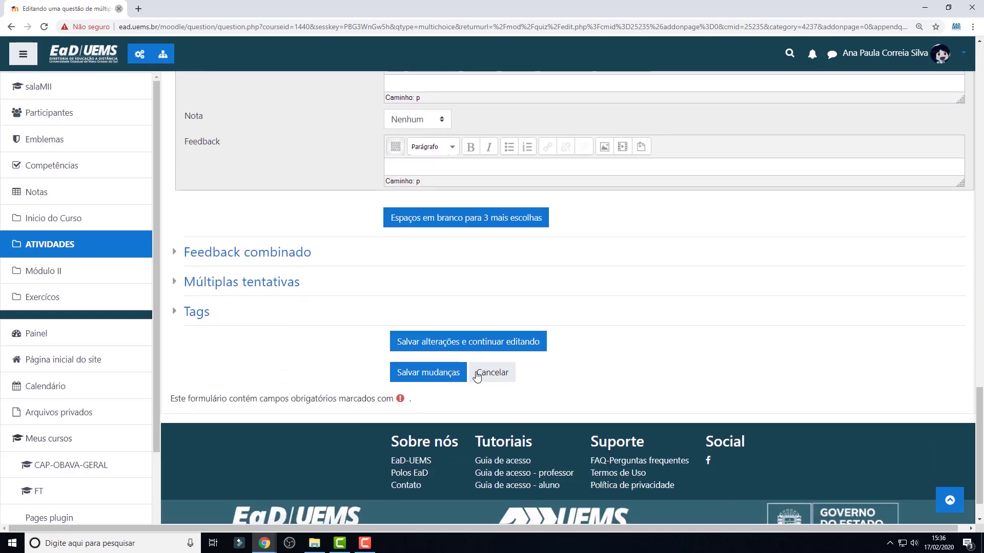
left_click(421, 381)
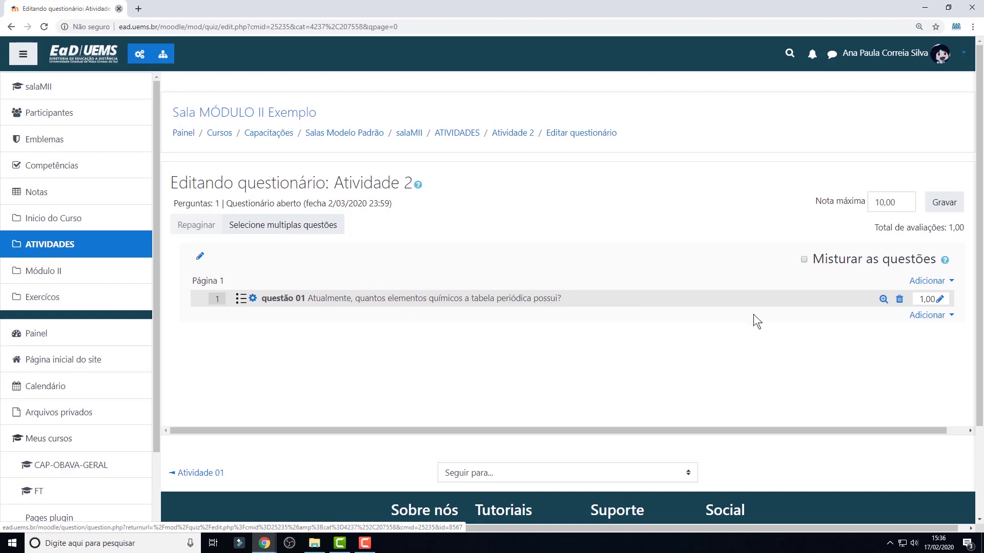
- Preview questão 01, examine its answer choices, technical information and point value, and close the preview
left_click(884, 304)
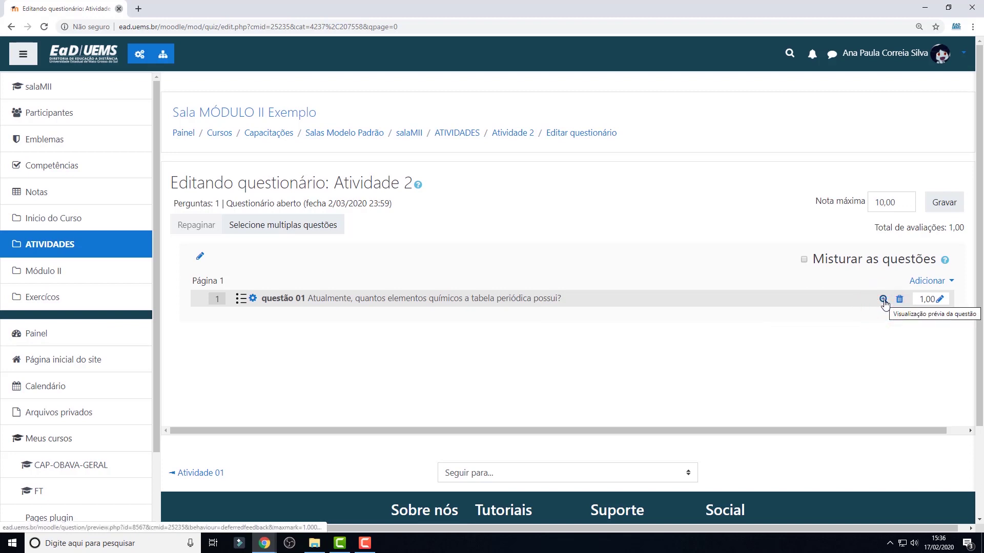
left_click(883, 302)
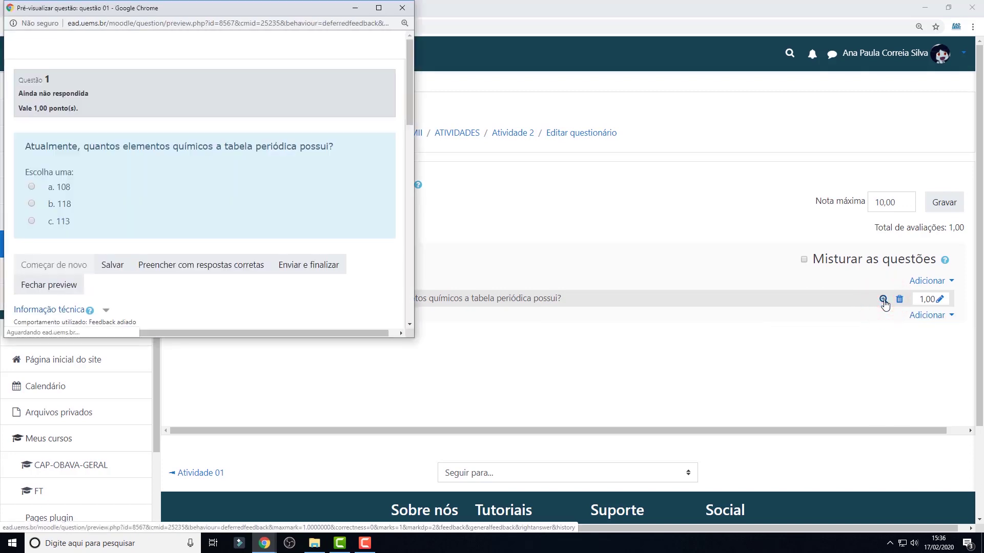
left_click_drag(301, 8, 363, 37)
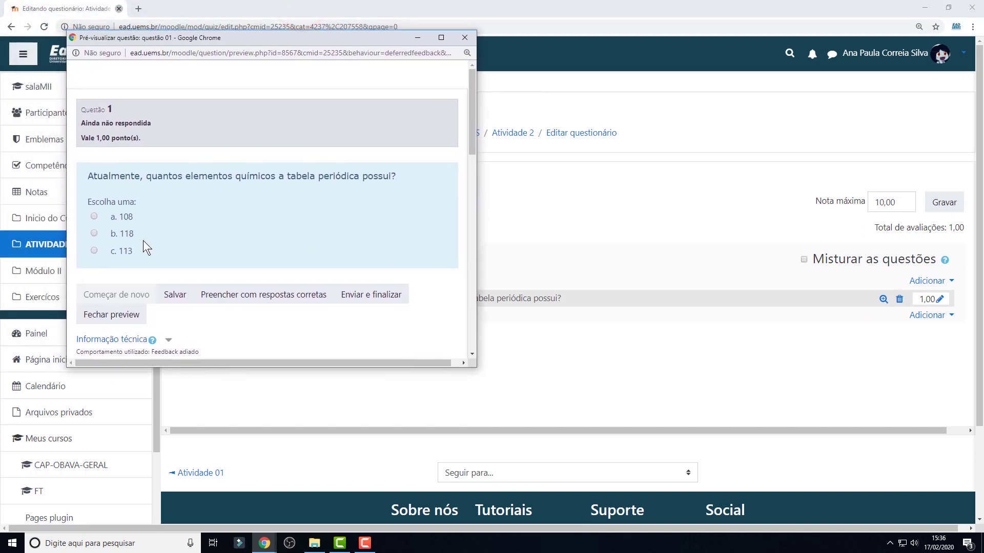
scroll(143, 240, "down", 1)
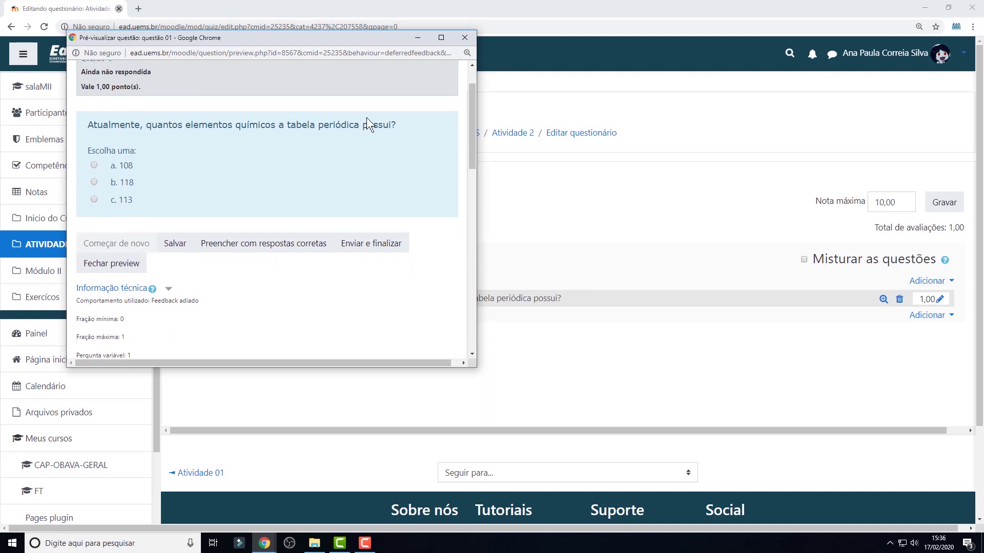
scroll(426, 162, "down", 3)
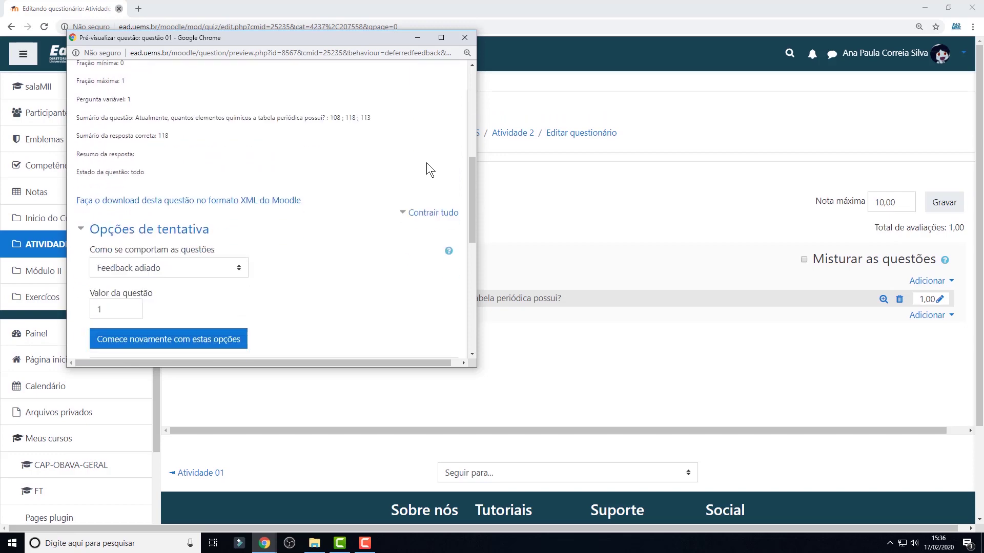
scroll(442, 216, "up", 5)
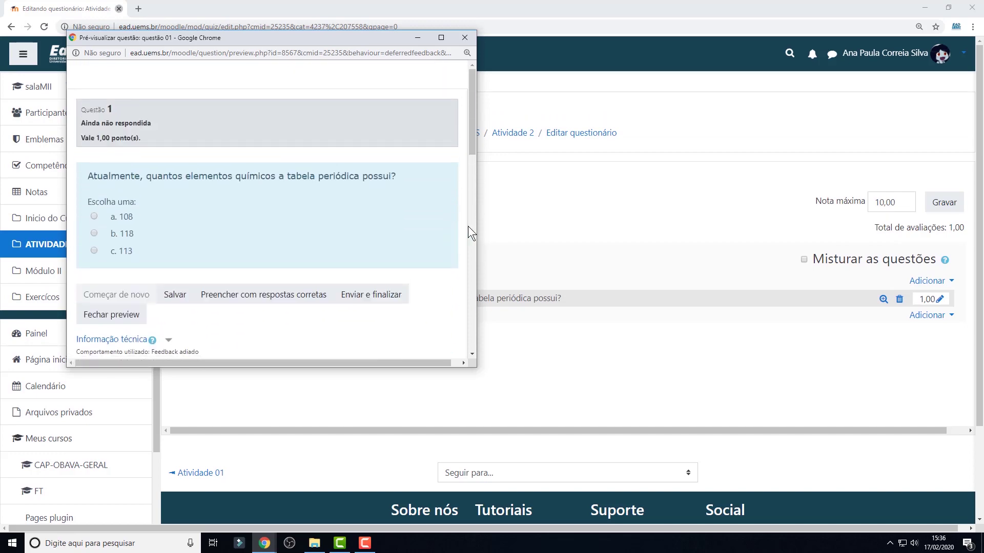
left_click_drag(473, 369, 572, 392)
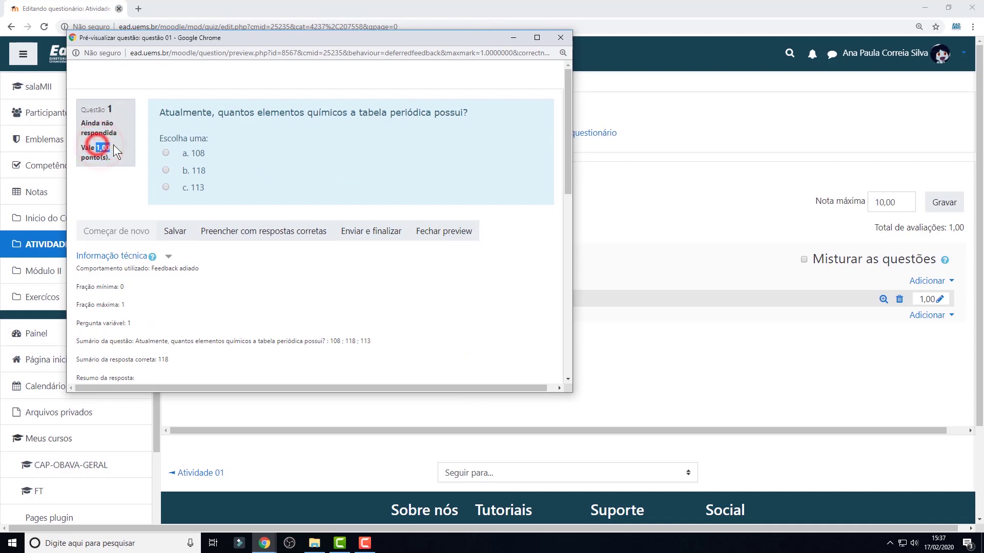
double_click(102, 148)
left_click(561, 38)
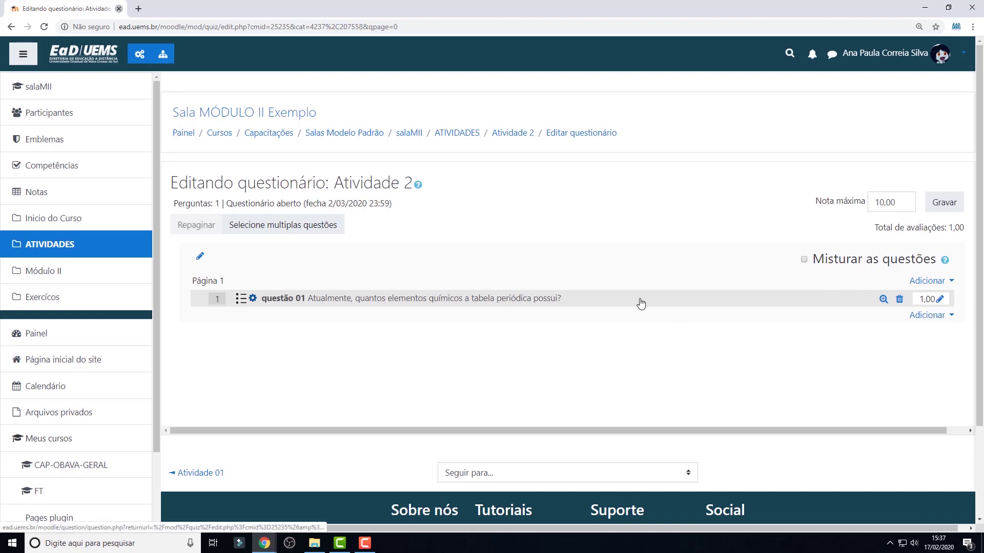
- Set the mark of questão 01 to 2,50 and check the quiz's total of marks
left_click(941, 300)
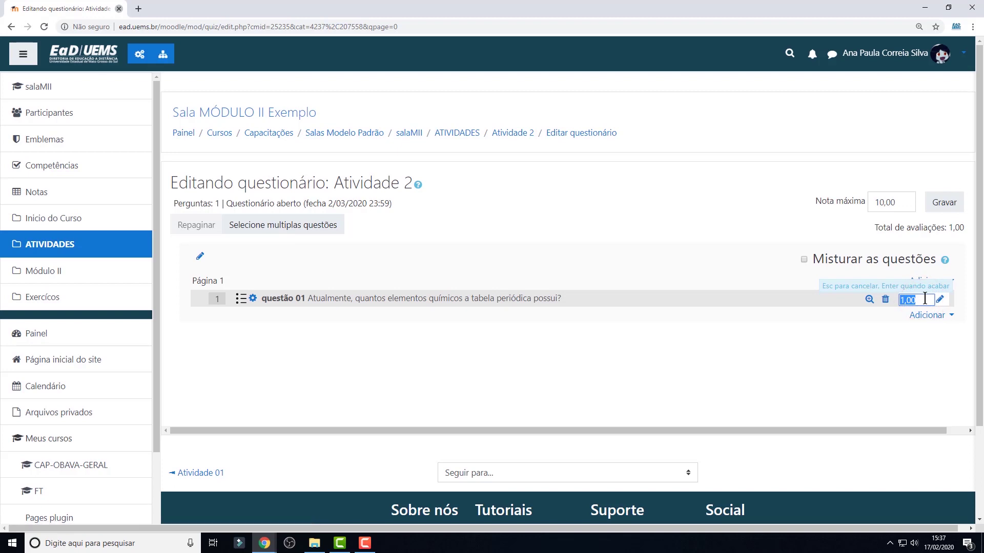
type("2")
key("Return")
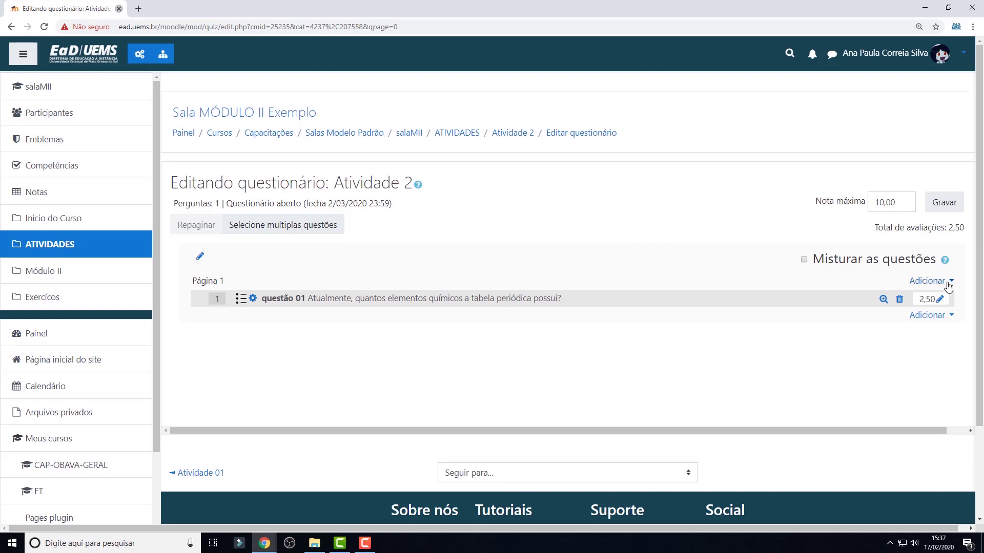
double_click(894, 229)
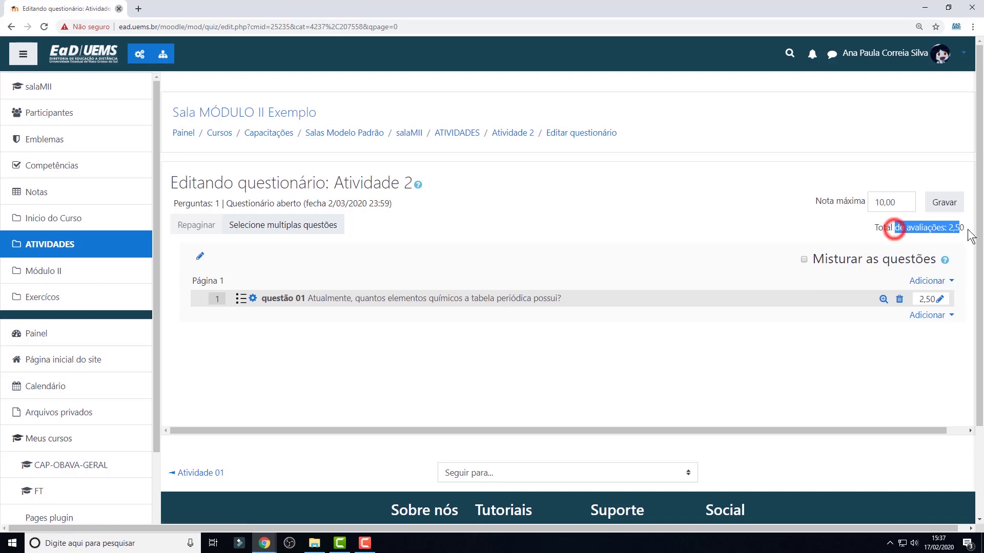
left_click(937, 228)
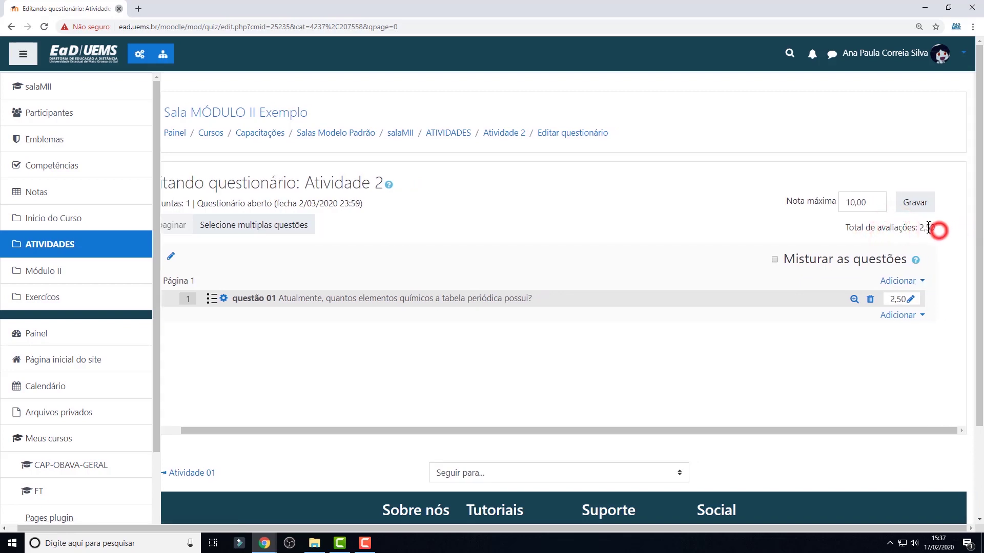
- Set the mark of questão 01 to 1,00
left_click(911, 300)
type("1")
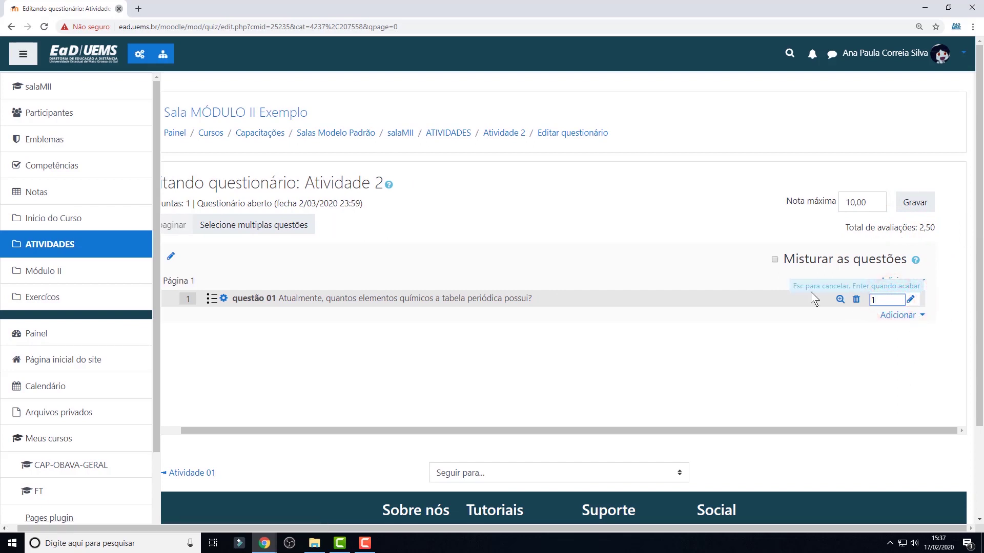
key("Return")
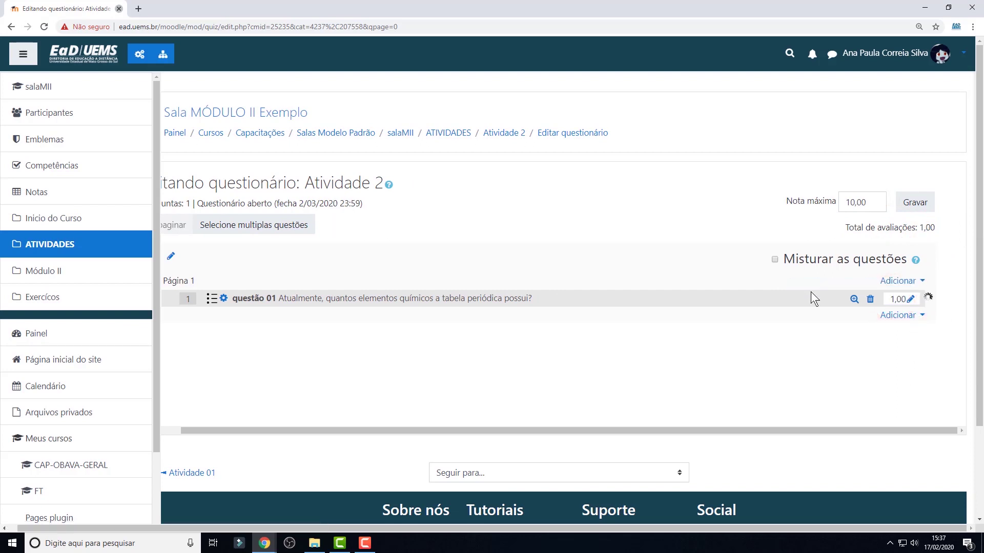
left_click_drag(401, 432, 296, 430)
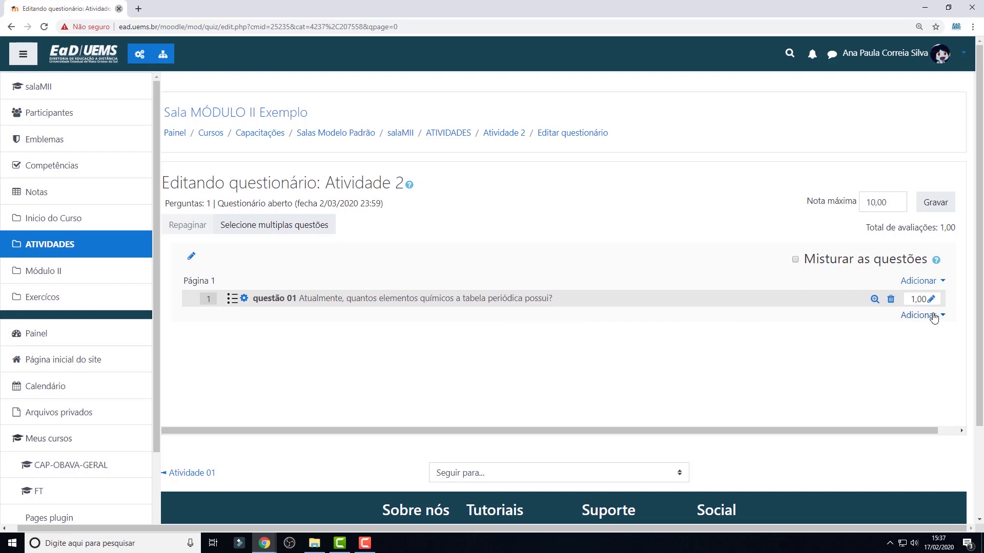
- Compare the quiz's maximum grade with the total of its question marks
double_click(867, 201)
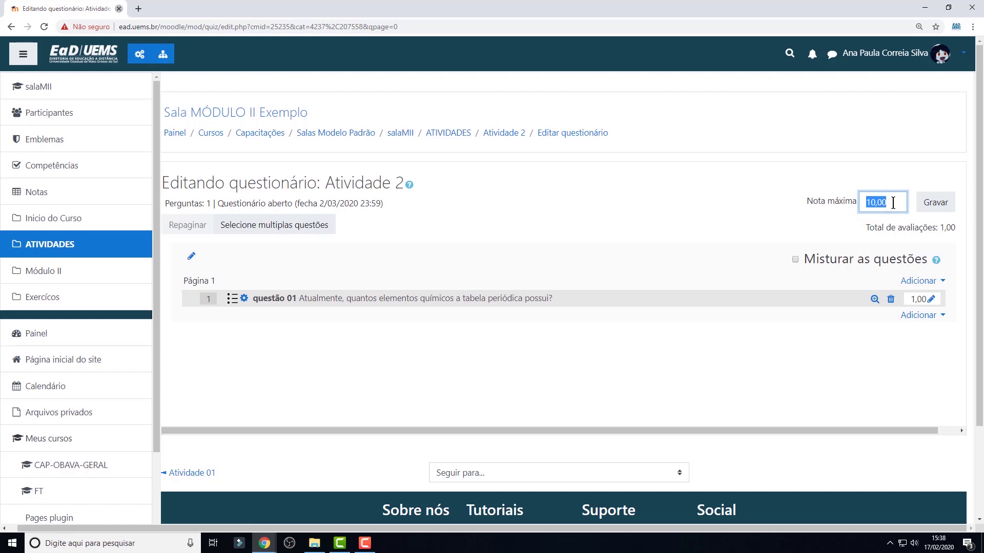
left_click_drag(925, 229, 845, 227)
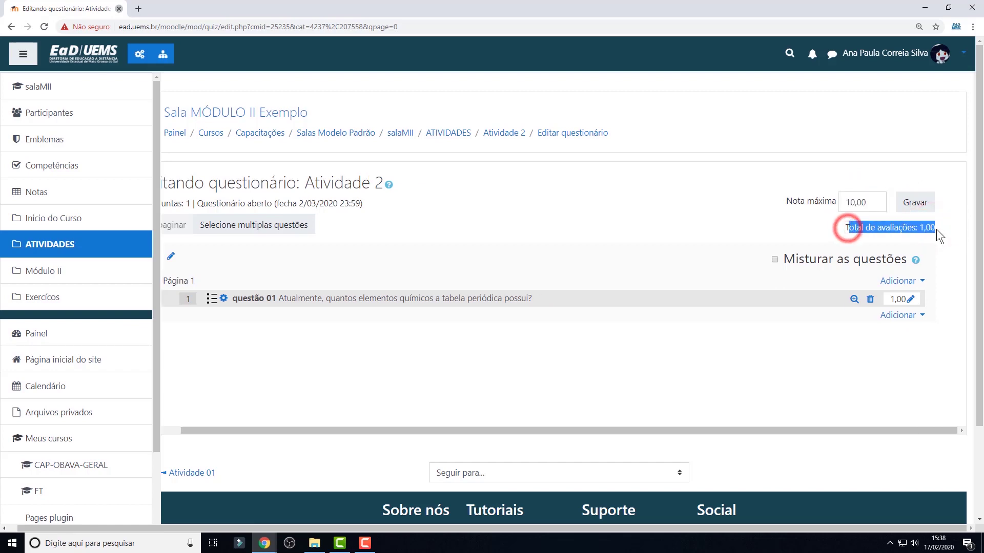
left_click(922, 228)
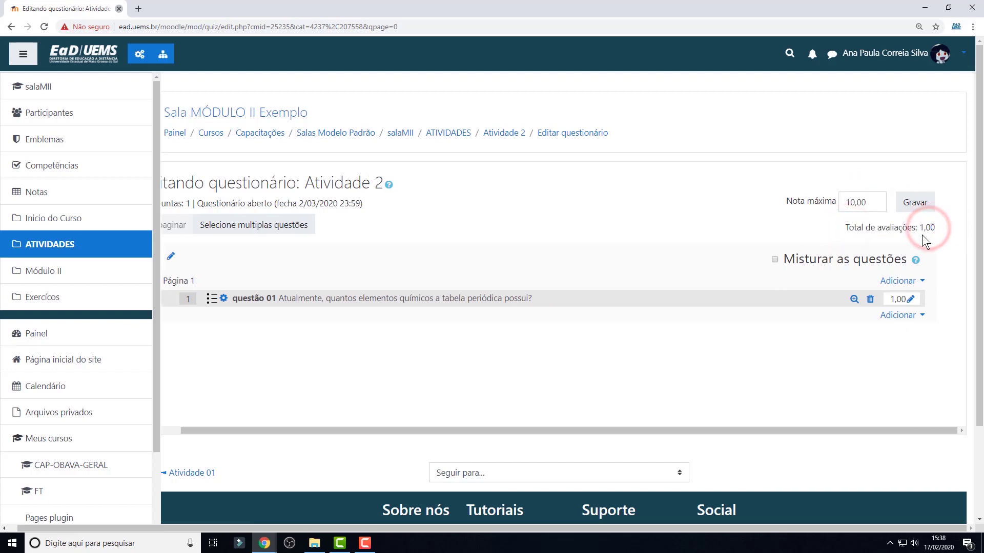
triple_click(923, 228)
left_click(930, 228)
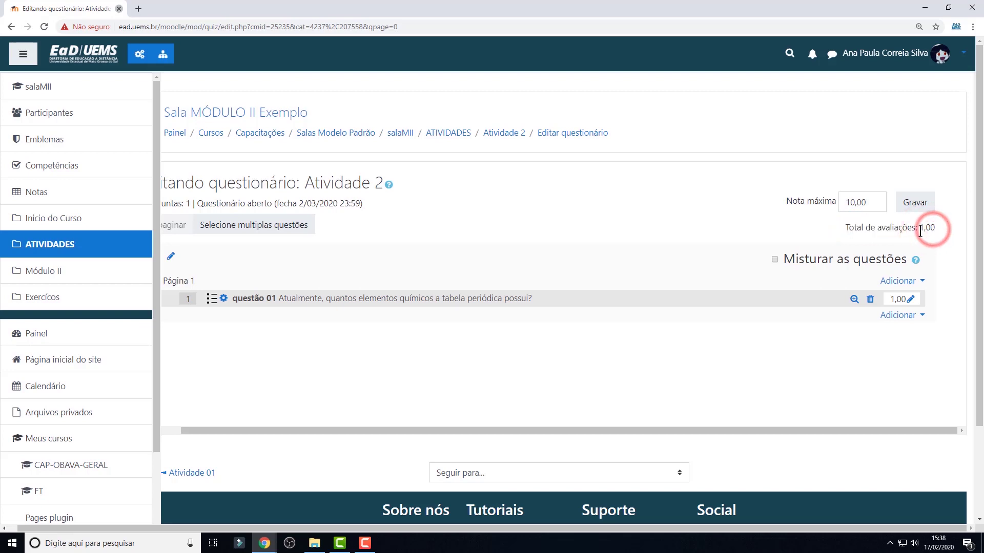
double_click(926, 228)
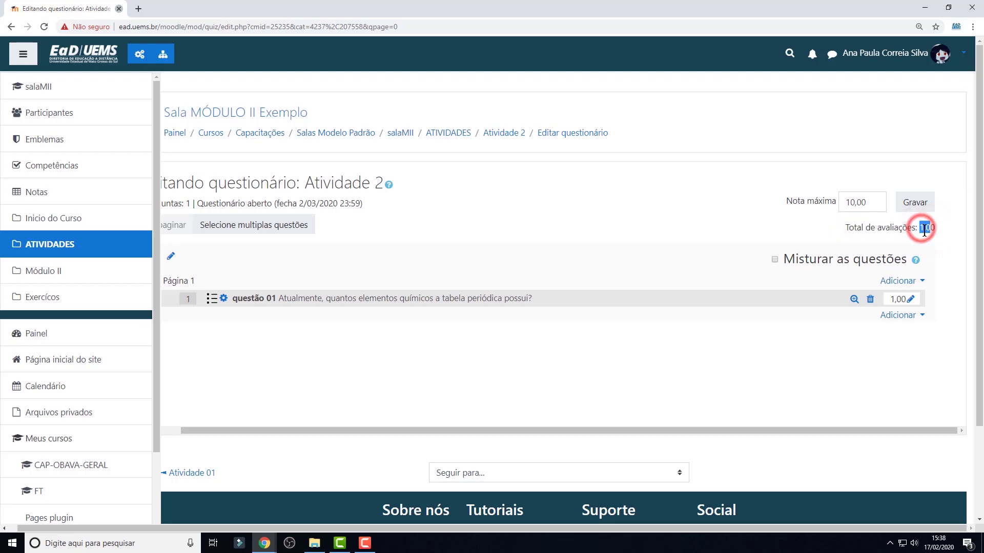
left_click(848, 204)
double_click(848, 204)
left_click(571, 429)
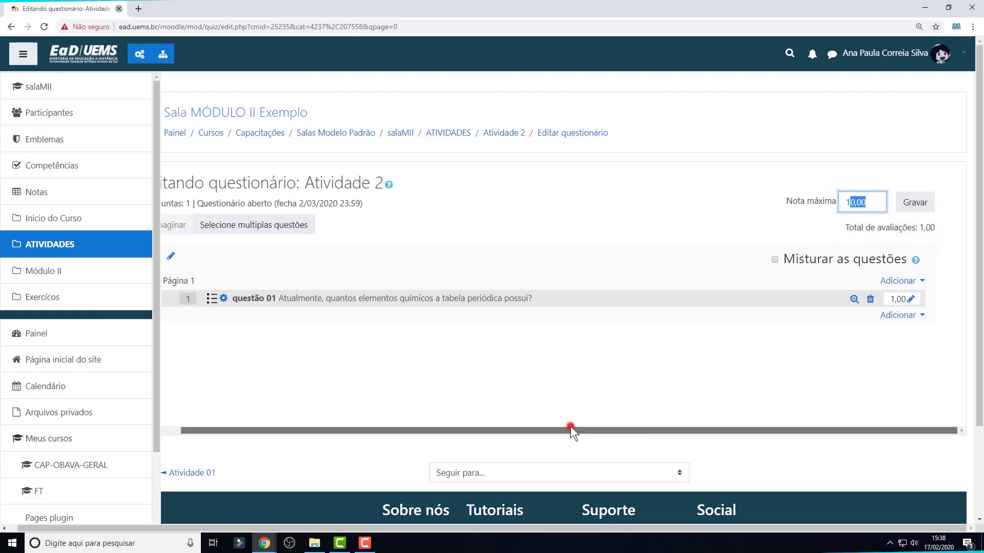